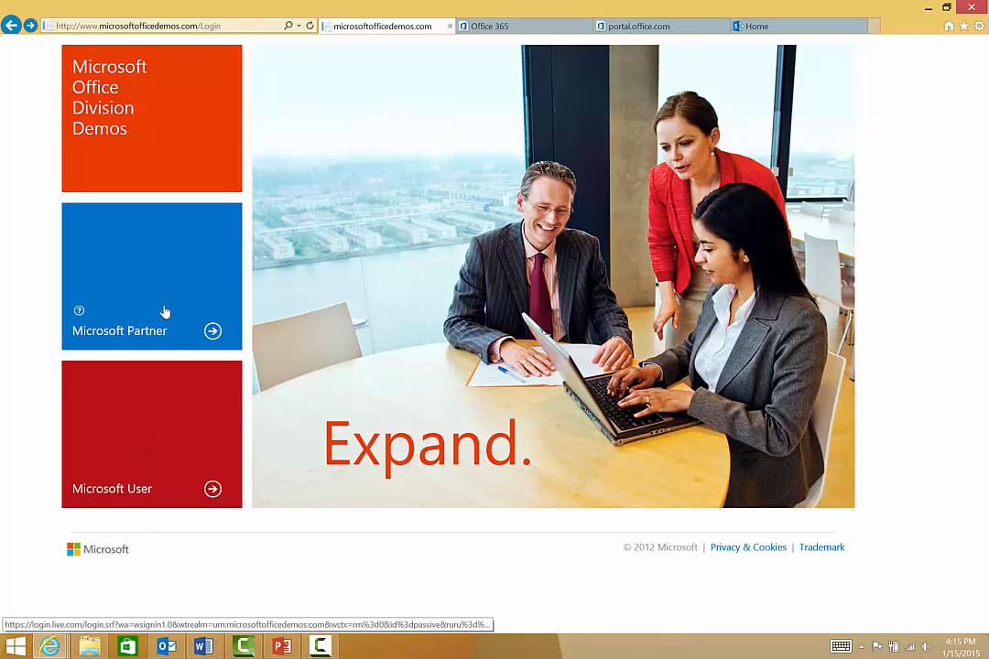
# - Enter the demo portal as a Microsoft User and start a new demo hosted on an Office 365 Tenant
pyautogui.click(146, 449)
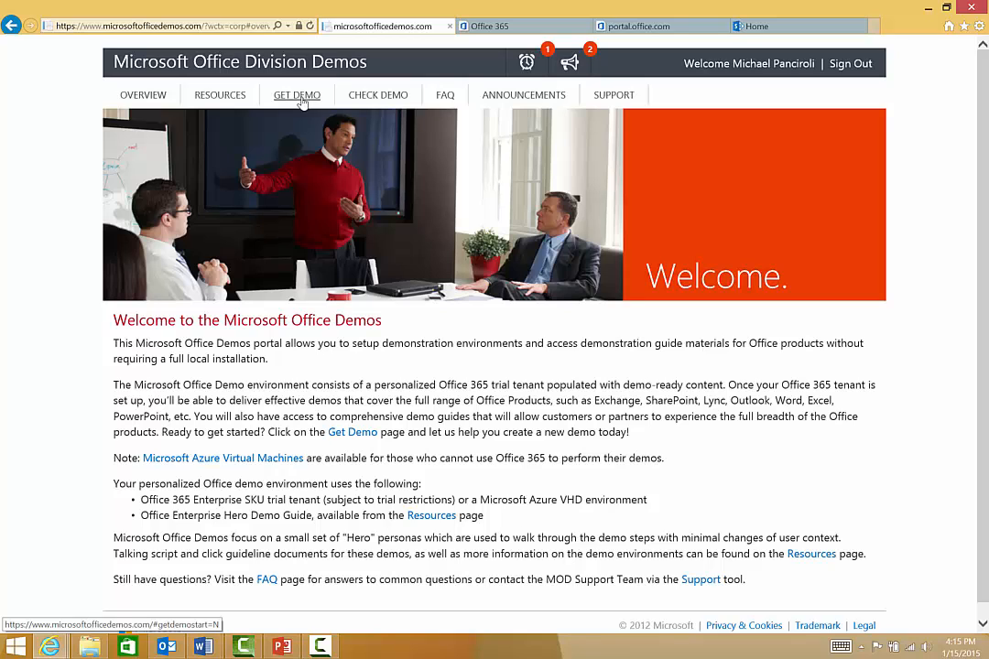
pyautogui.click(302, 99)
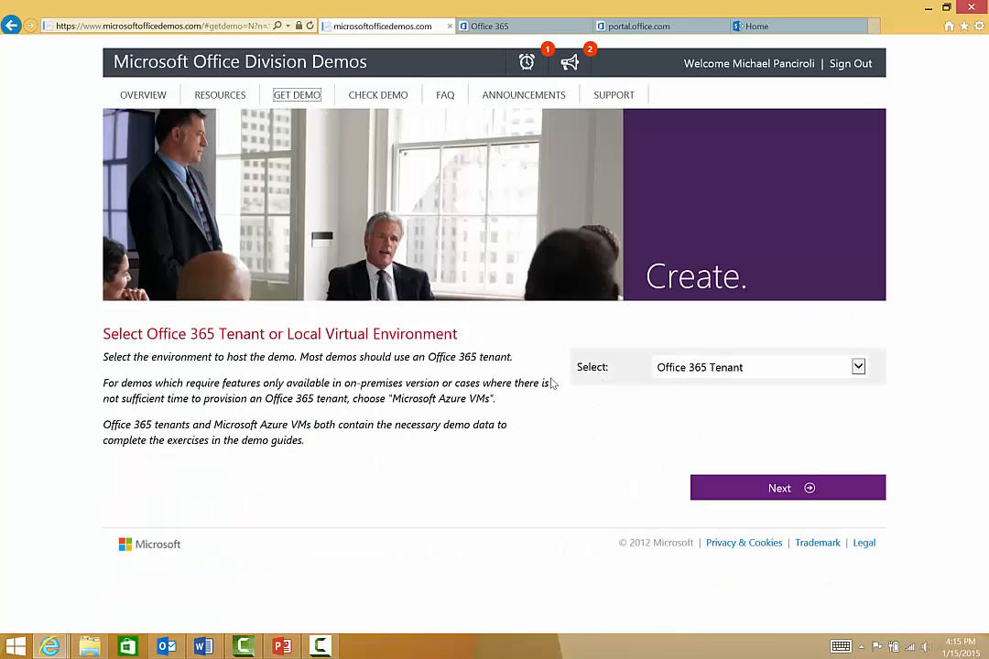
pyautogui.click(859, 366)
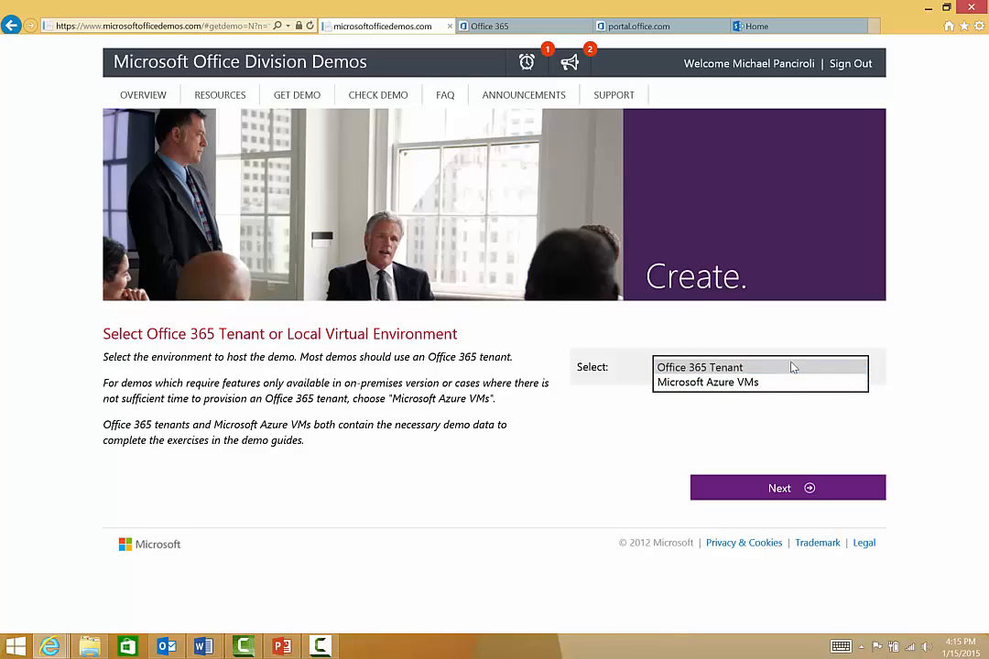
pyautogui.click(792, 367)
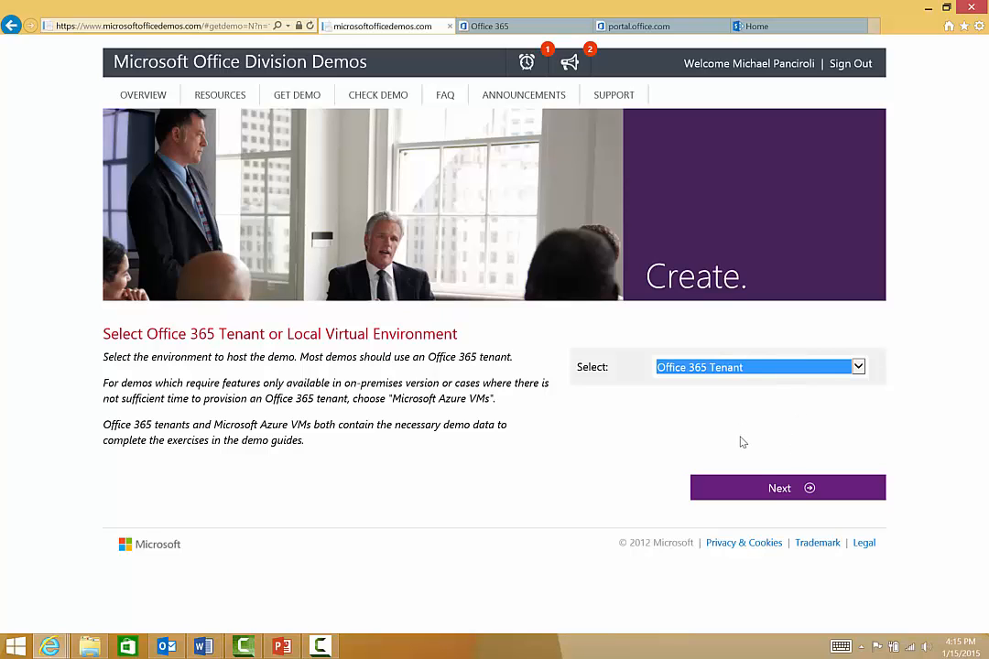
pyautogui.click(787, 496)
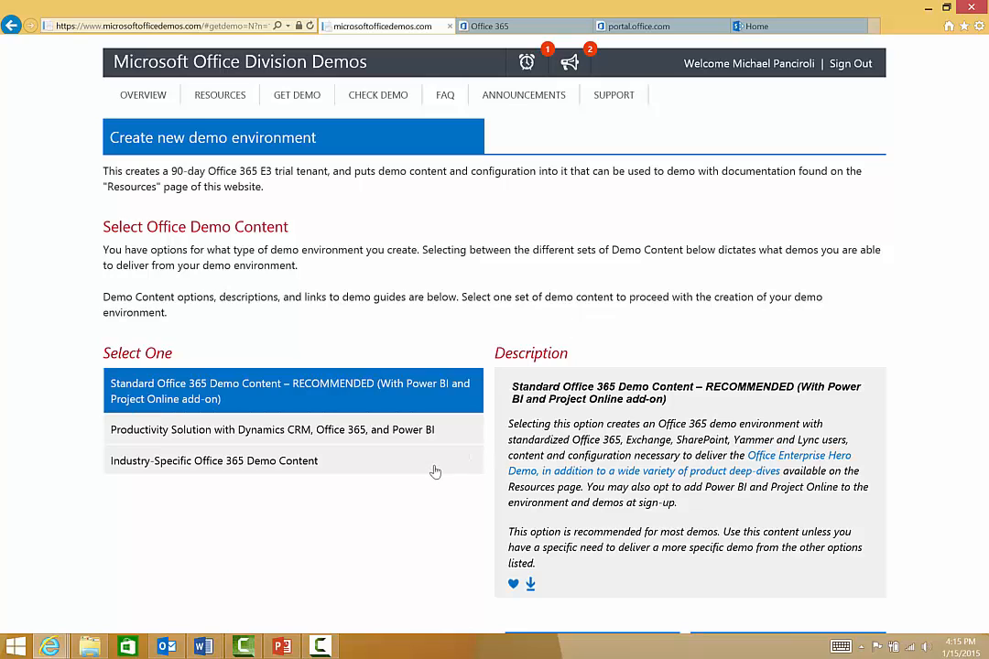
# - Compare the demo content options and create the demo with the recommended Standard Office 365 Demo Content
pyautogui.click(211, 438)
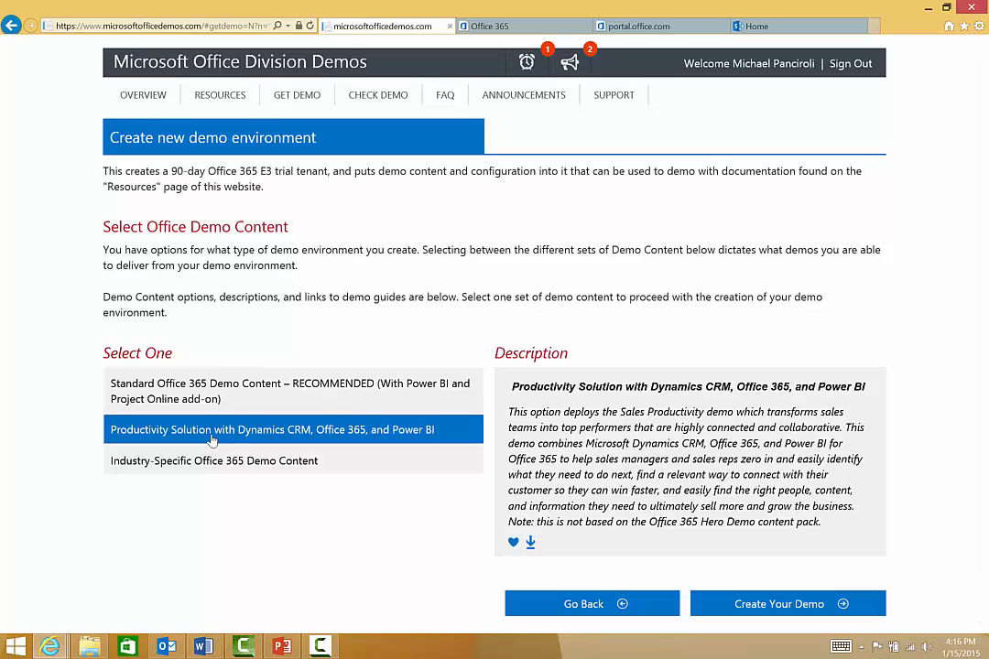
pyautogui.click(244, 465)
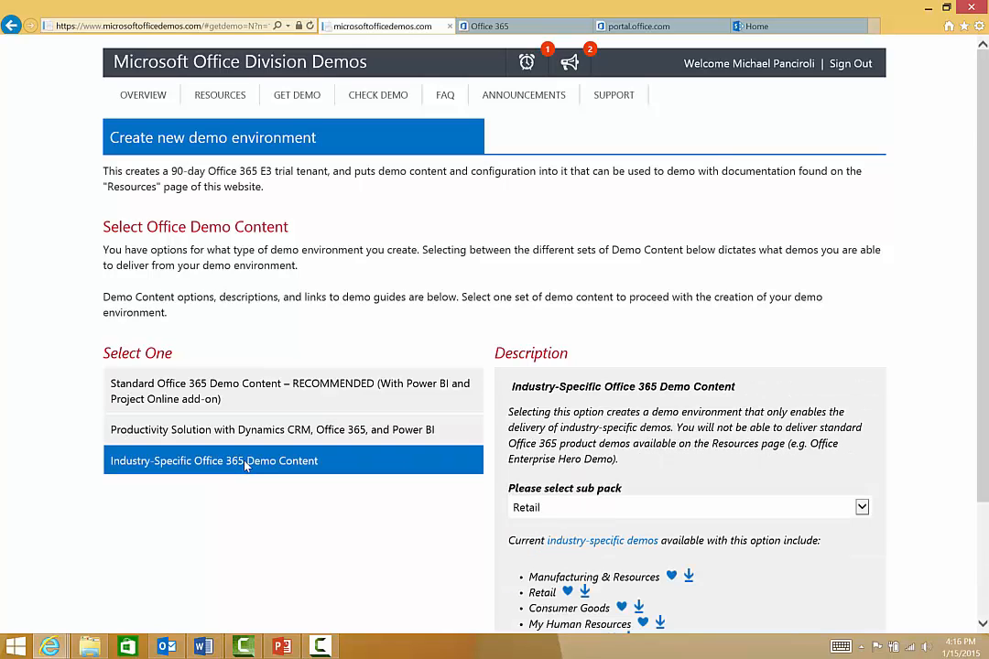
pyautogui.click(232, 397)
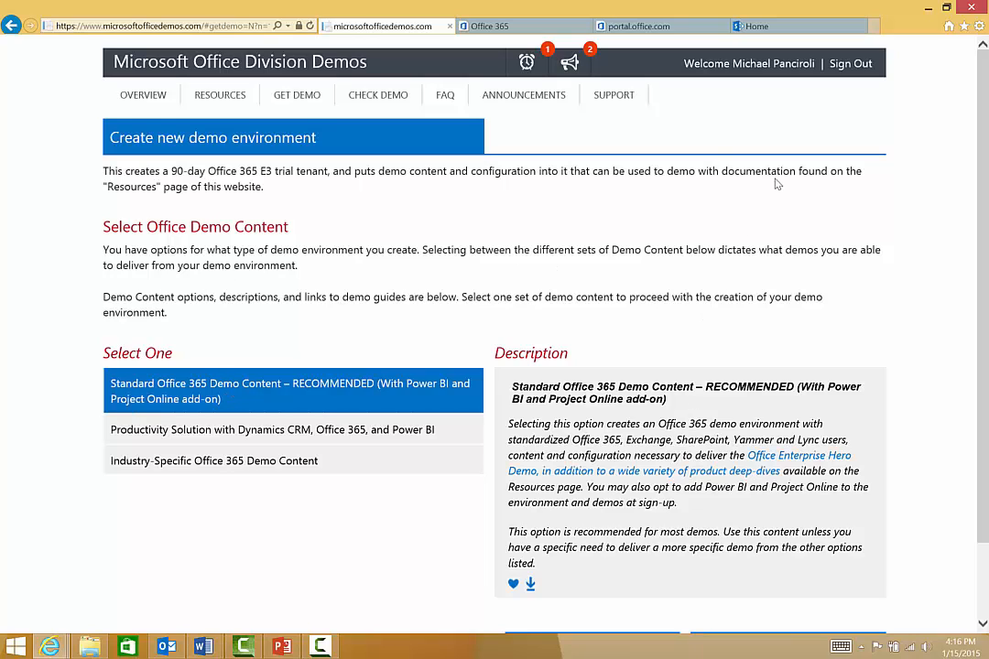
pyautogui.scroll(-2, 984, 352)
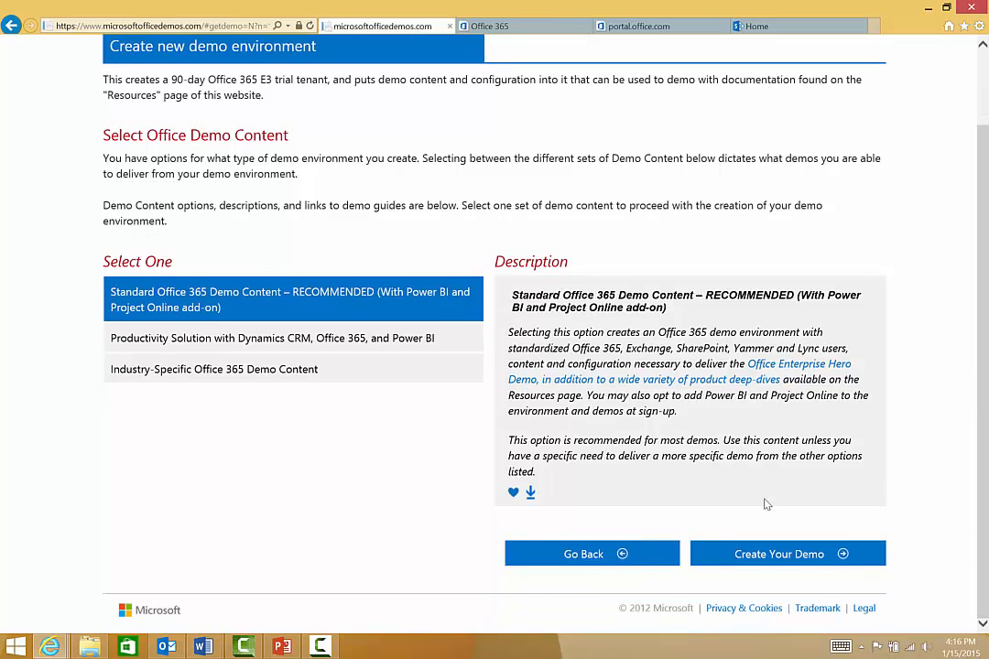
pyautogui.click(702, 555)
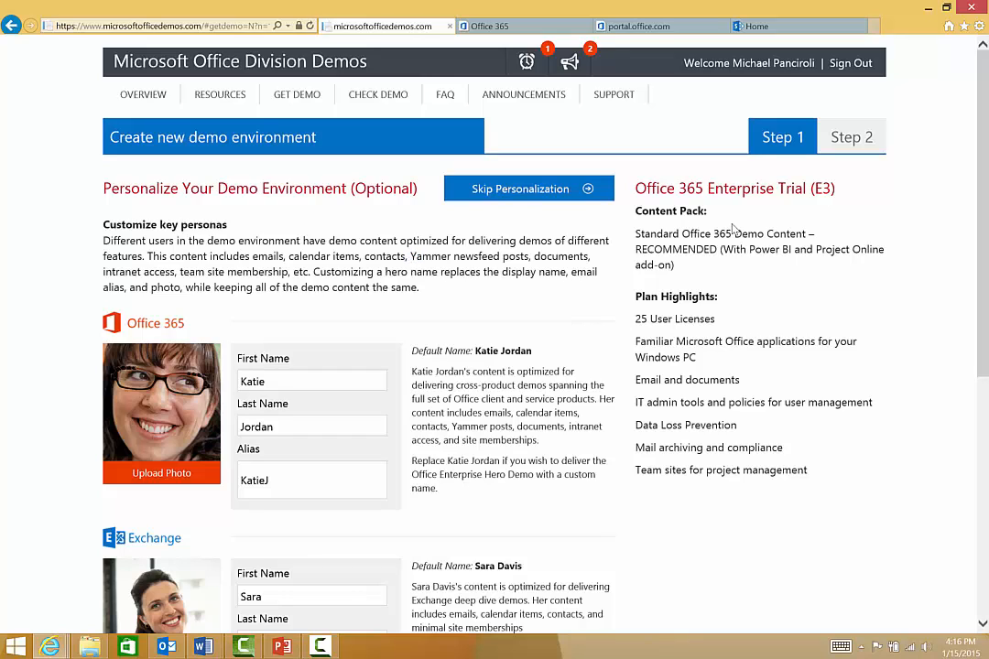
# - Review the customizable personas, skip personalization and go to the tenant name field
pyautogui.moveTo(981, 213); pyautogui.dragTo(984, 271)
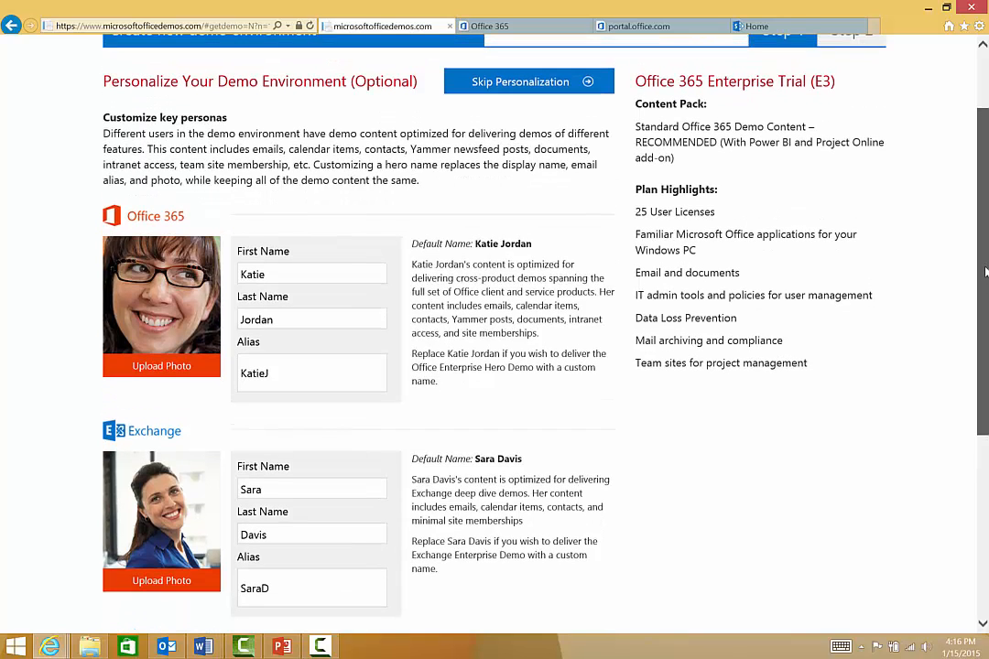
pyautogui.moveTo(985, 272); pyautogui.dragTo(982, 206)
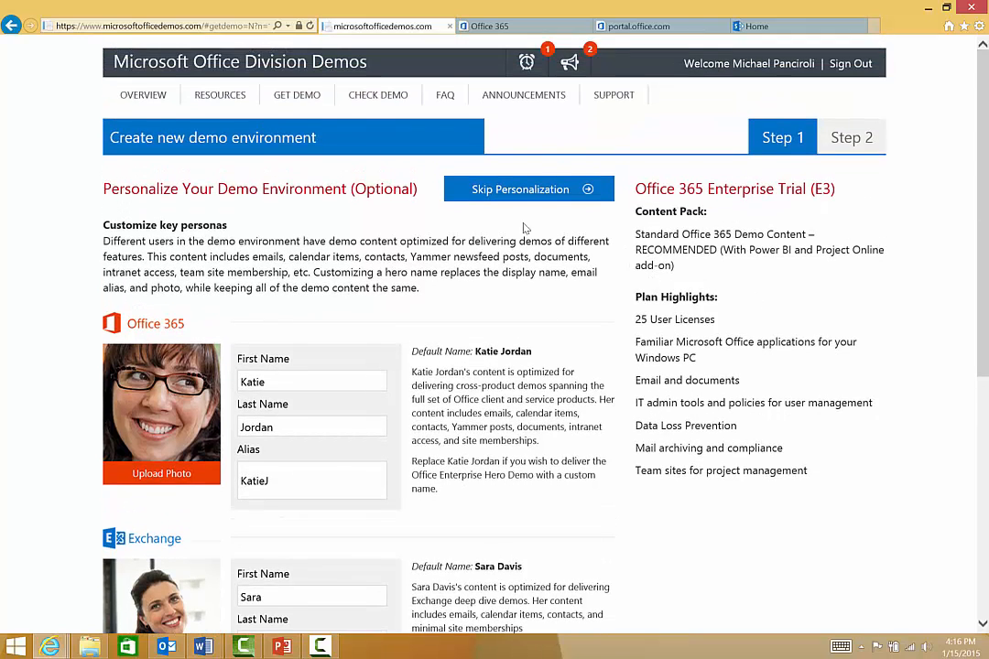
pyautogui.click(531, 190)
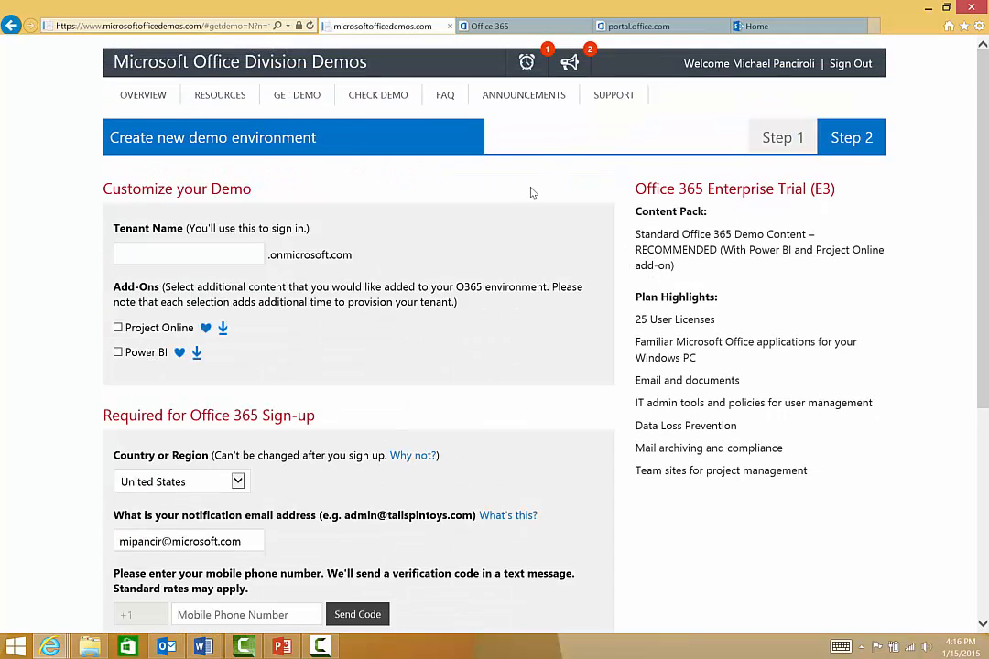
pyautogui.click(178, 254)
# - Open the demo portal's Resources page and look through the available demo materials
pyautogui.click(217, 97)
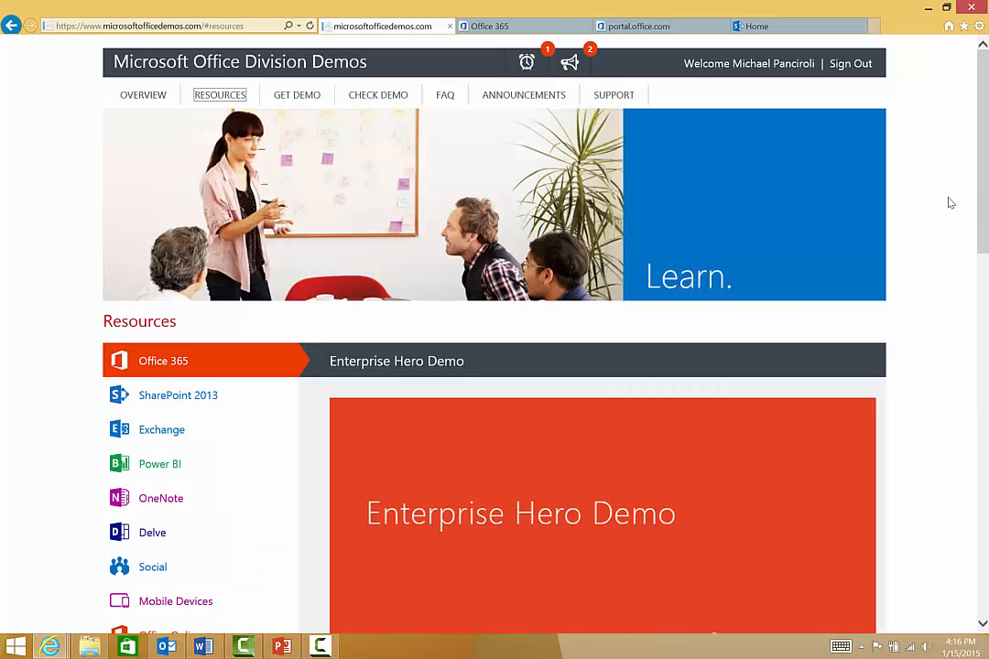
pyautogui.moveTo(980, 174); pyautogui.dragTo(985, 322)
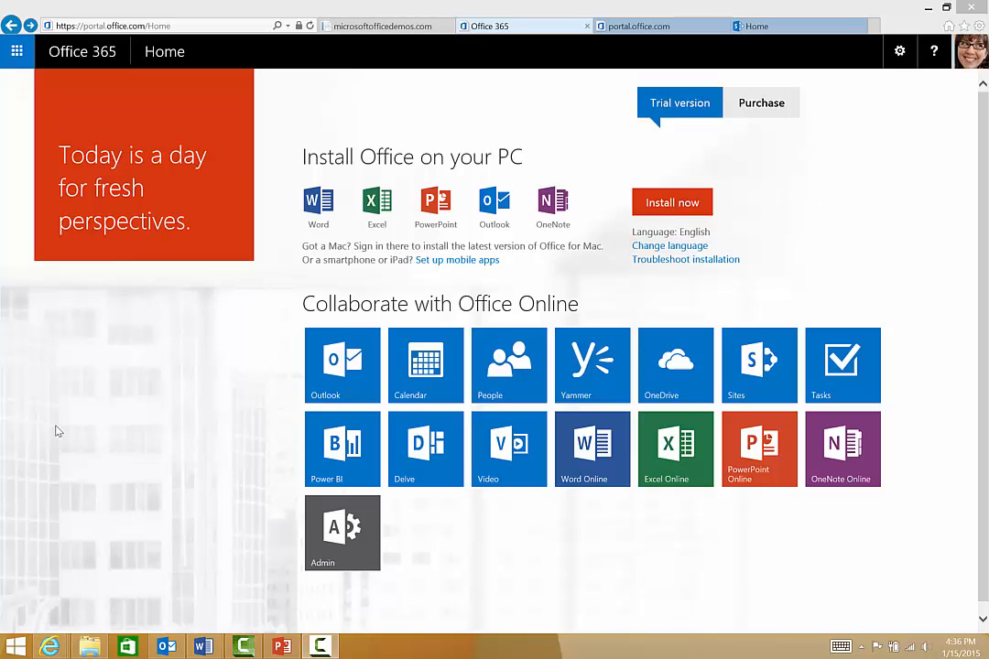
# - Switch to Outlook in Office 365 and open the inbox message "Please Forward Contoso patent document"
pyautogui.click(316, 394)
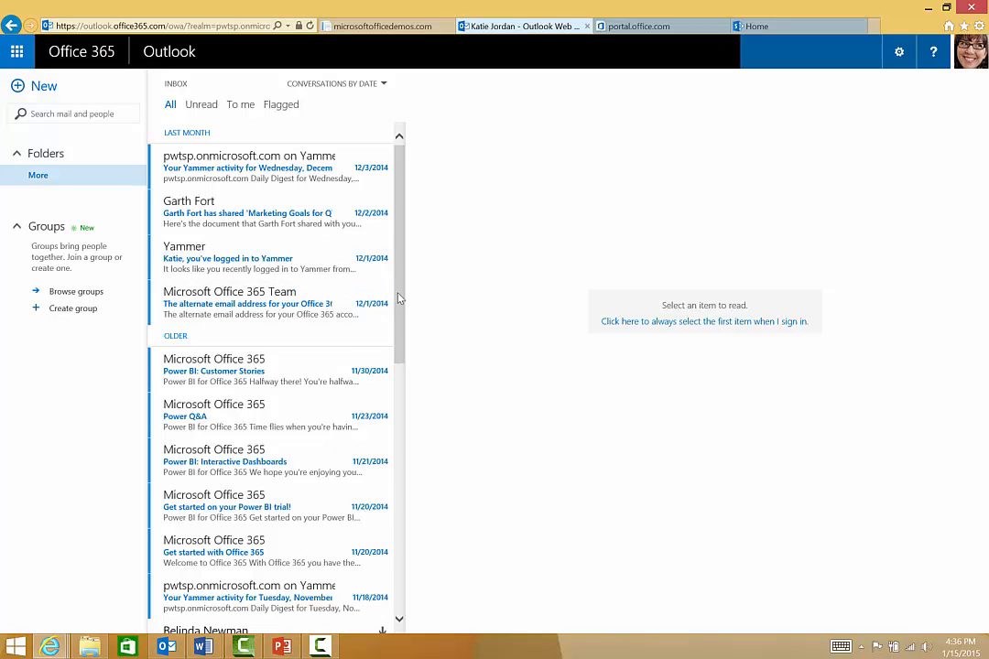
pyautogui.moveTo(398, 298); pyautogui.dragTo(404, 519)
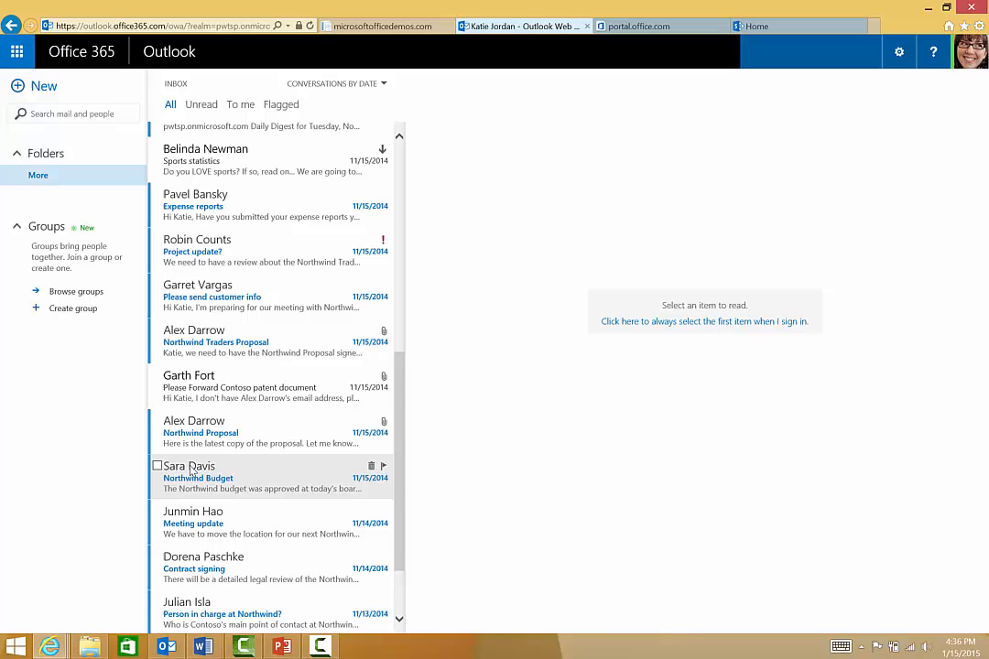
pyautogui.click(177, 382)
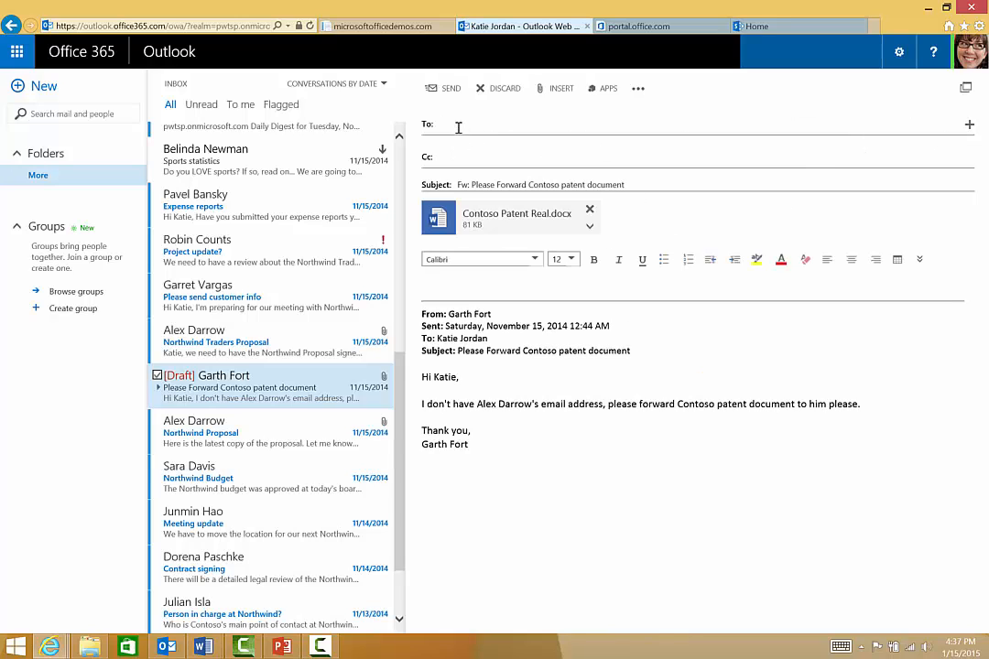
# - Address the forwarded patent document message to the external Yahoo recipient and add the text "please review"
pyautogui.click(459, 125)
pyautogui.write('darr')
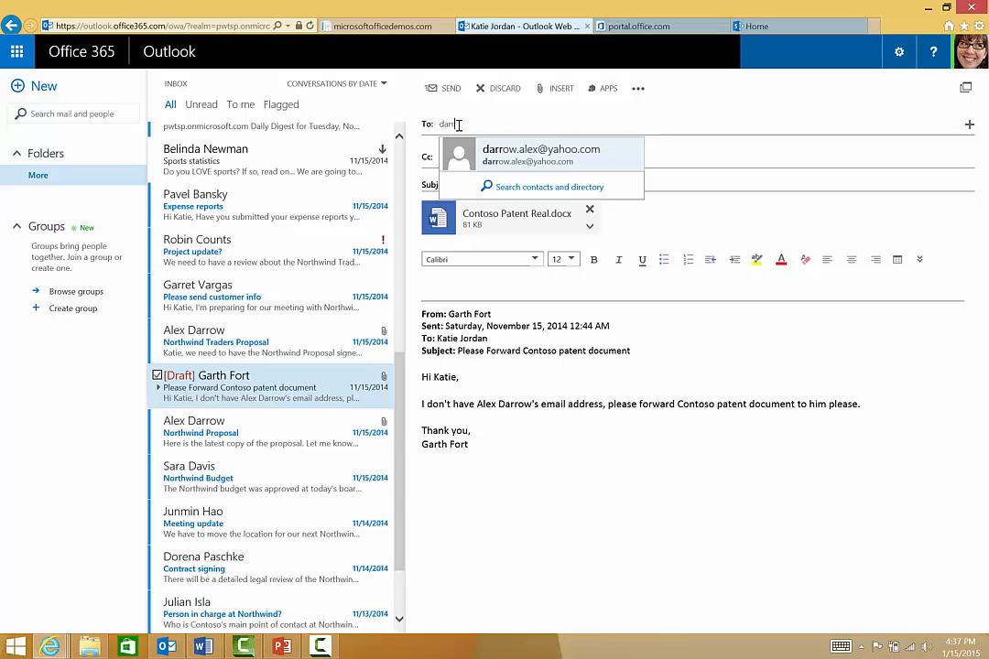
pyautogui.click(504, 151)
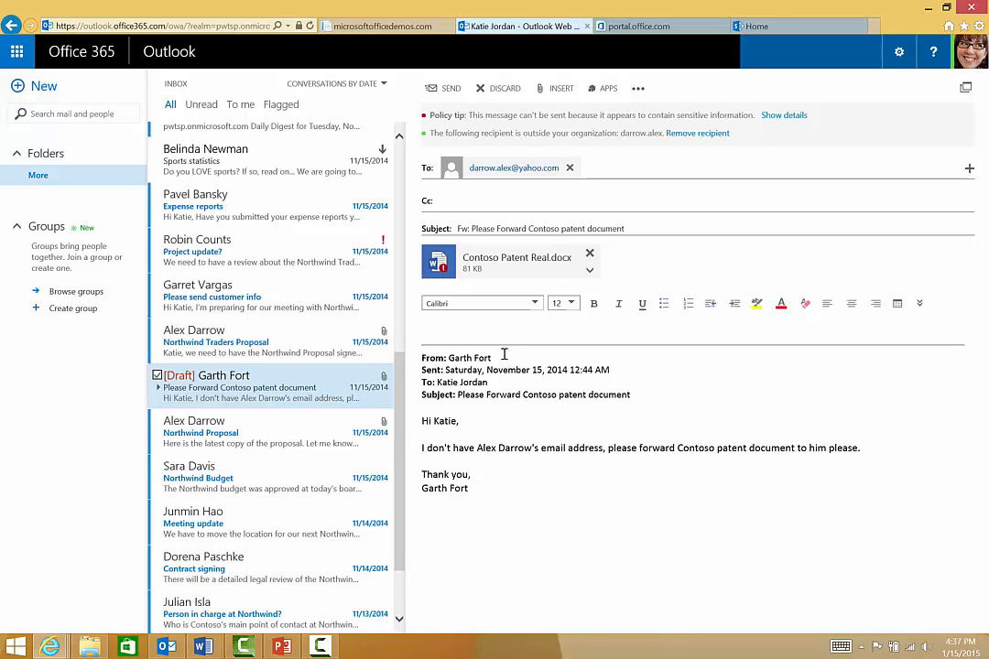
pyautogui.click(525, 332)
pyautogui.write('please review')
# - Override the policy tip with the business justification that the recipient is on the inventor list, and send the message
pyautogui.click(785, 116)
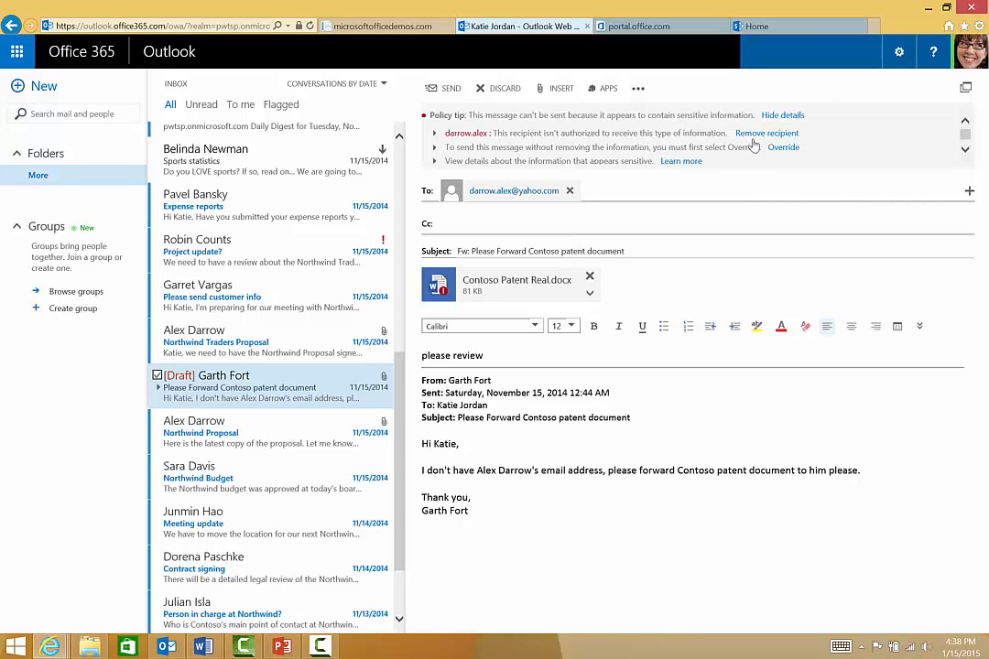
pyautogui.click(783, 148)
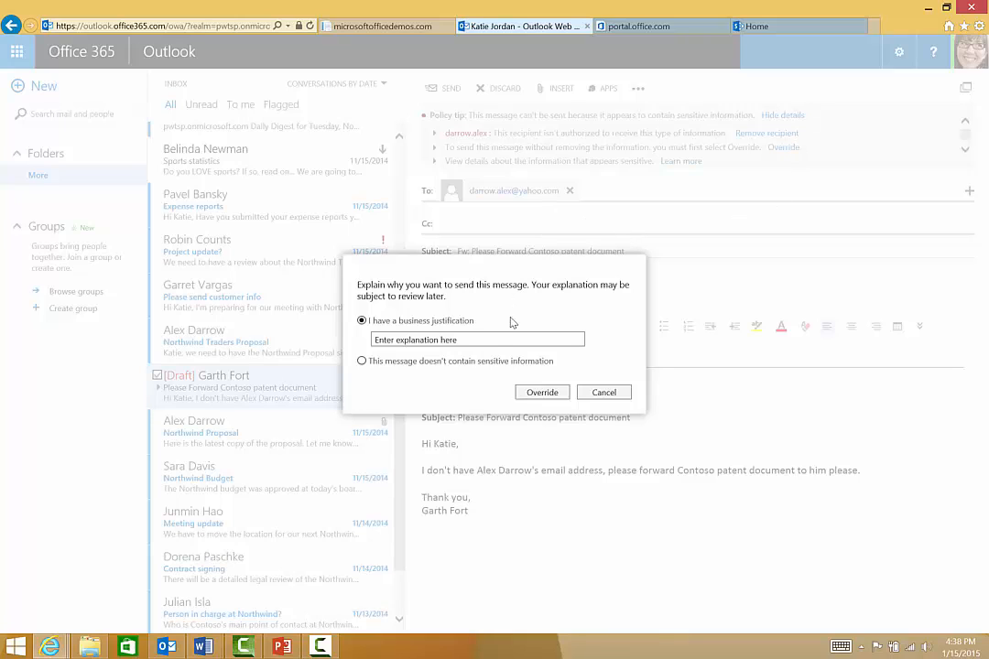
pyautogui.click(491, 341)
pyautogui.write('alex is on the inventor list')
pyautogui.click(537, 390)
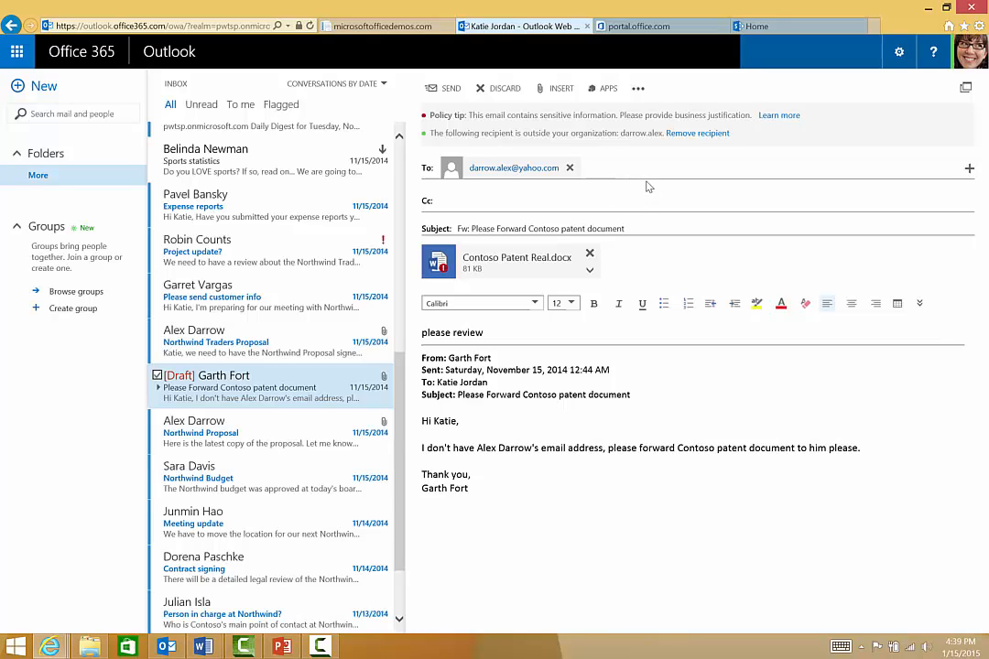
pyautogui.click(446, 89)
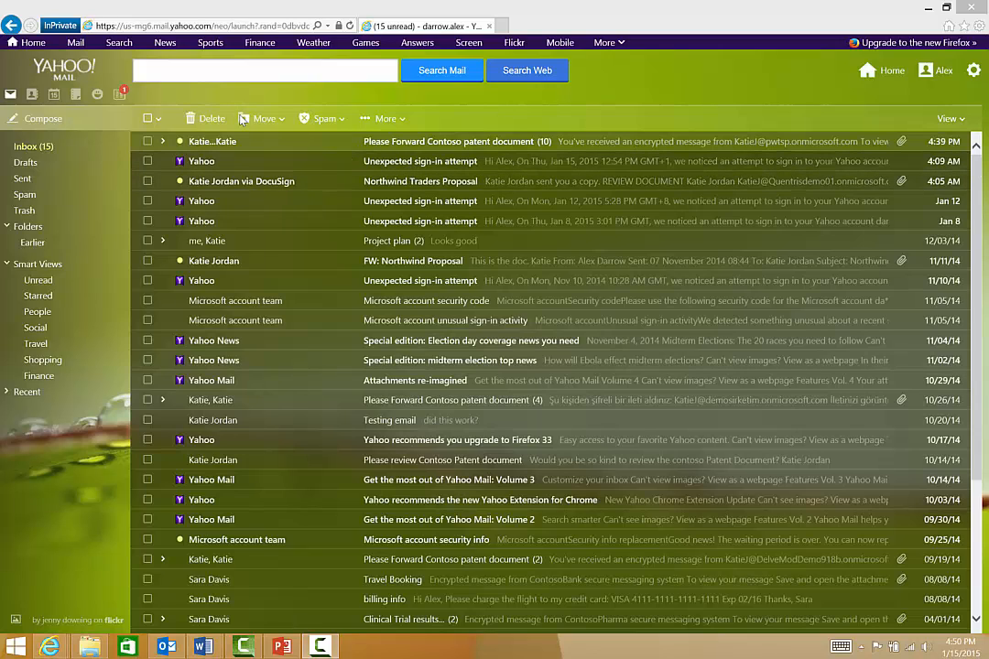
# - In Yahoo Mail, open the newest encrypted message in the "Please Forward Contoso patent document" conversation
pyautogui.click(163, 142)
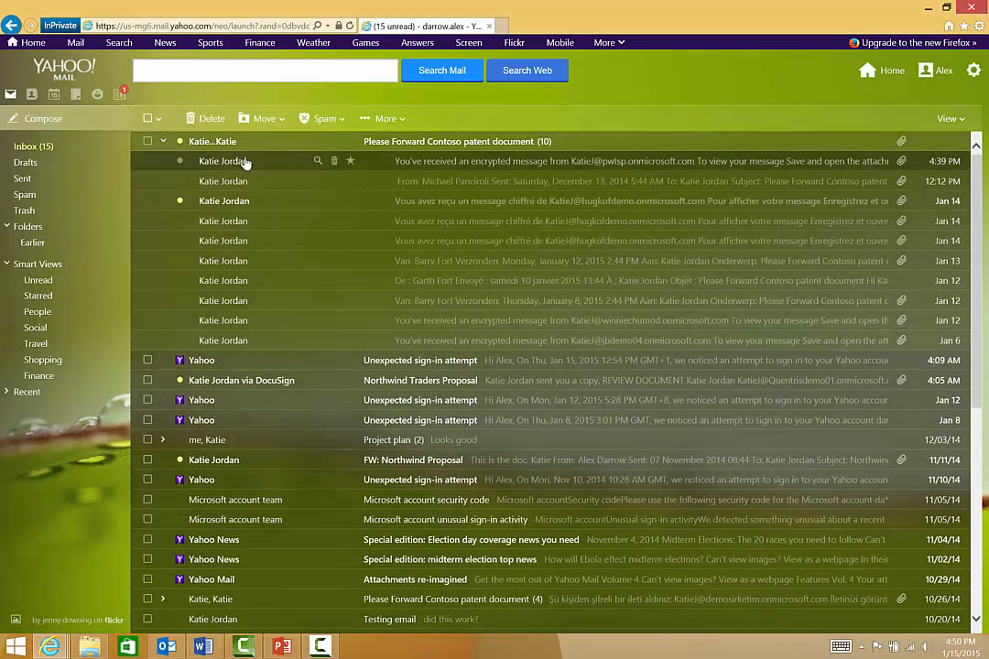
pyautogui.click(417, 170)
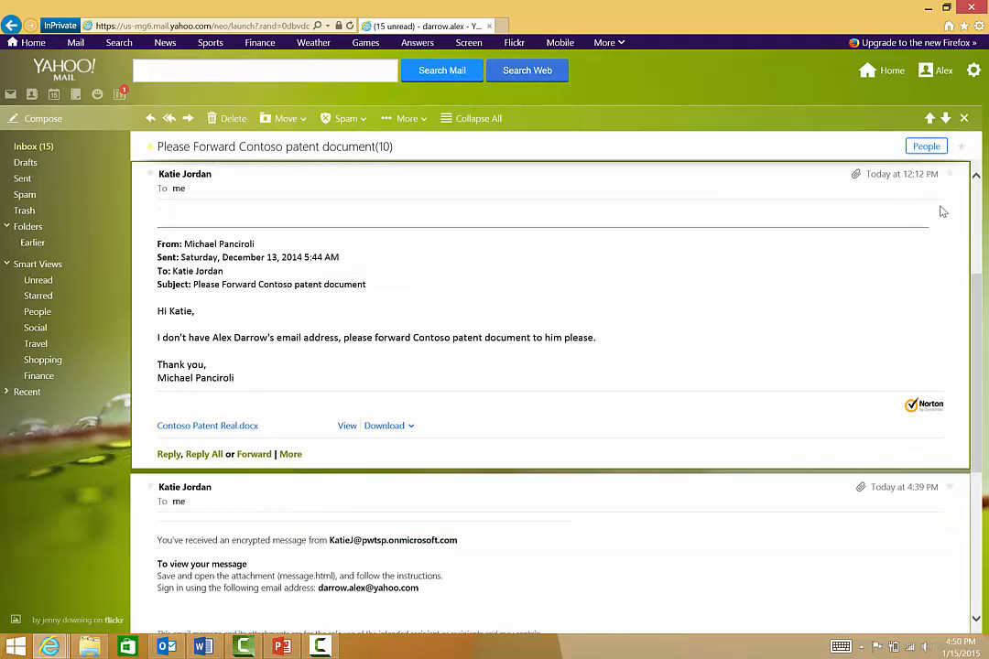
pyautogui.click(976, 232)
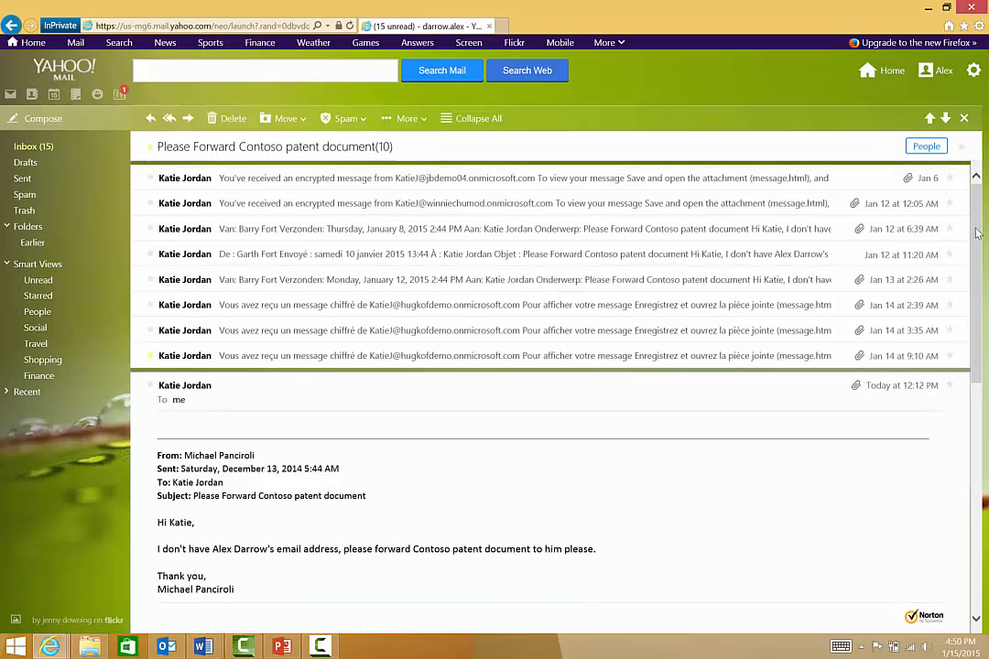
pyautogui.scroll(-10, 976, 232)
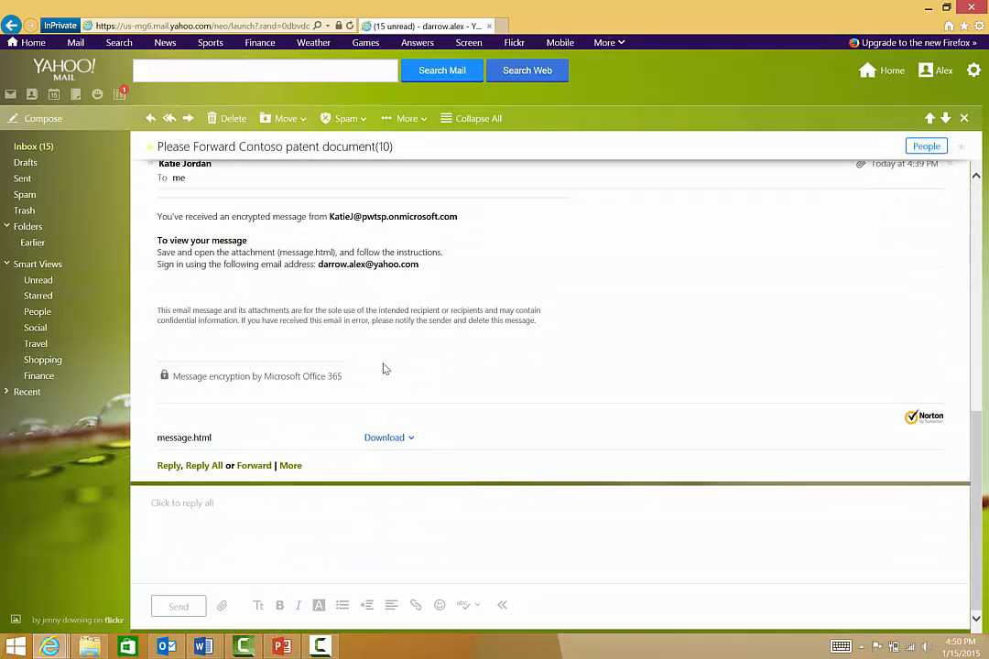
# - Download the message.html attachment and open it with Internet Explorer
pyautogui.click(379, 440)
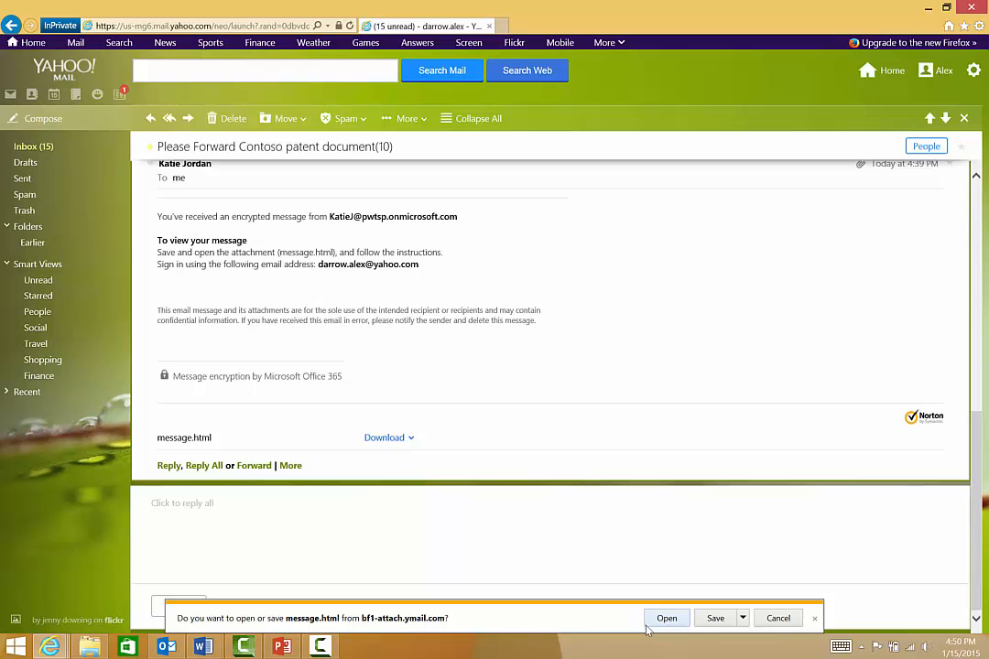
pyautogui.click(661, 621)
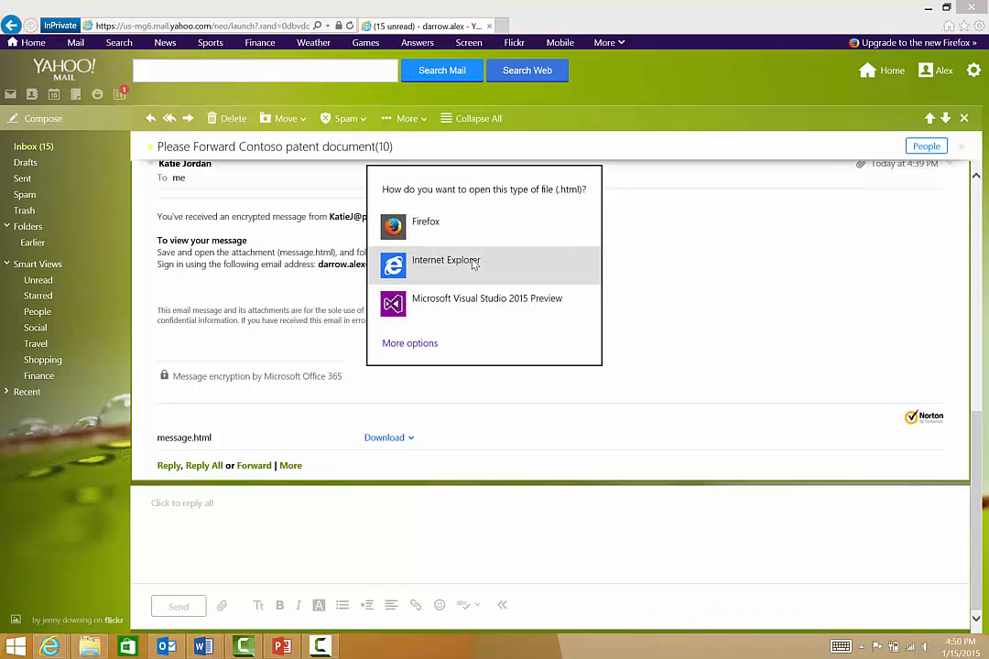
pyautogui.click(467, 267)
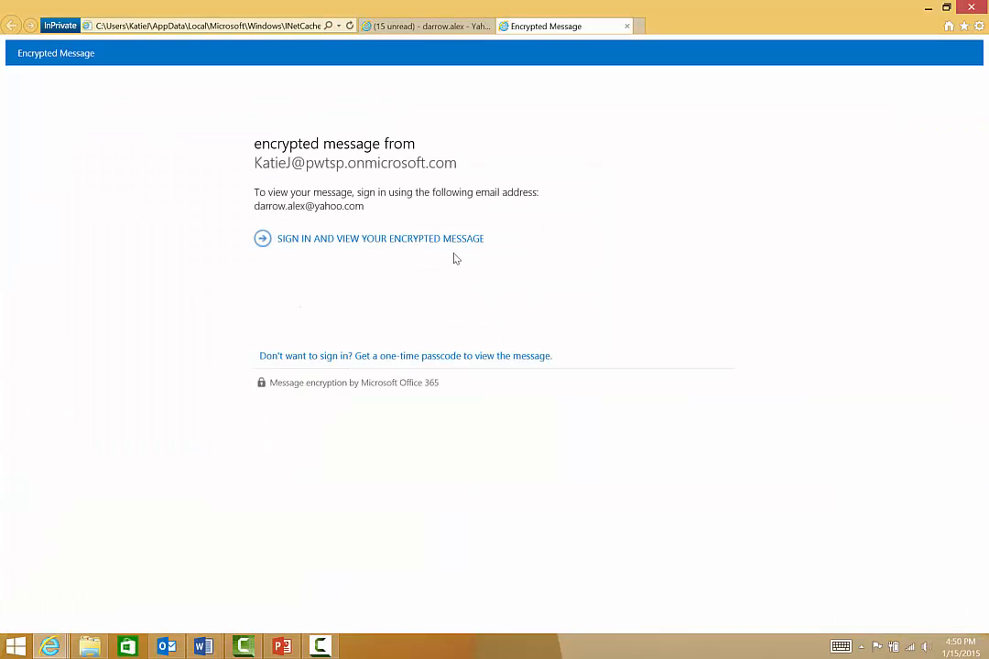
# - Sign in to view the encrypted message, entering the Microsoft account password for the prefilled recipient address
pyautogui.click(397, 241)
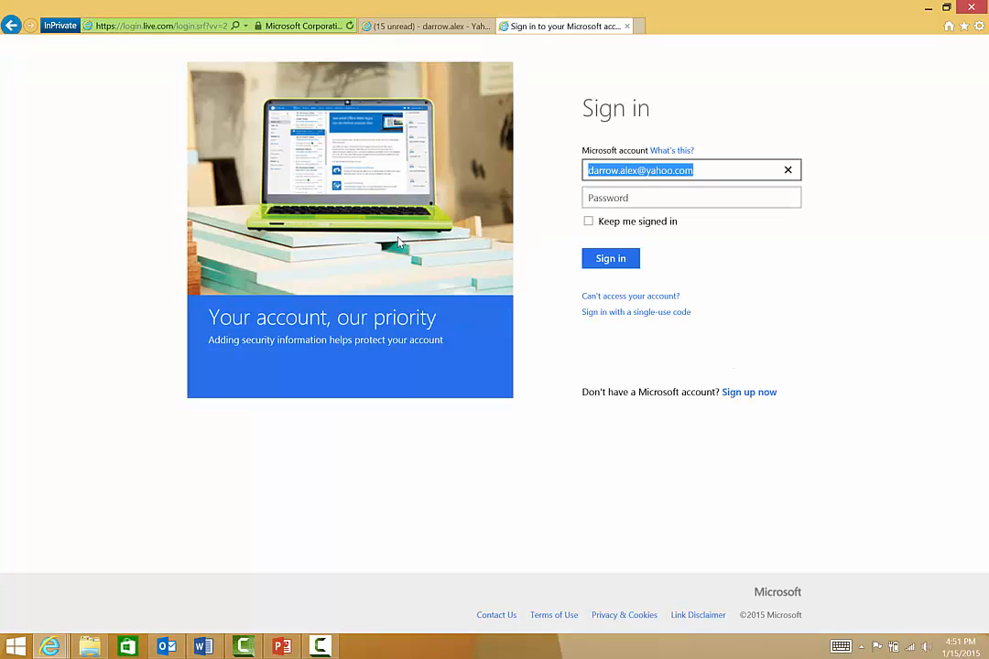
pyautogui.click(651, 197)
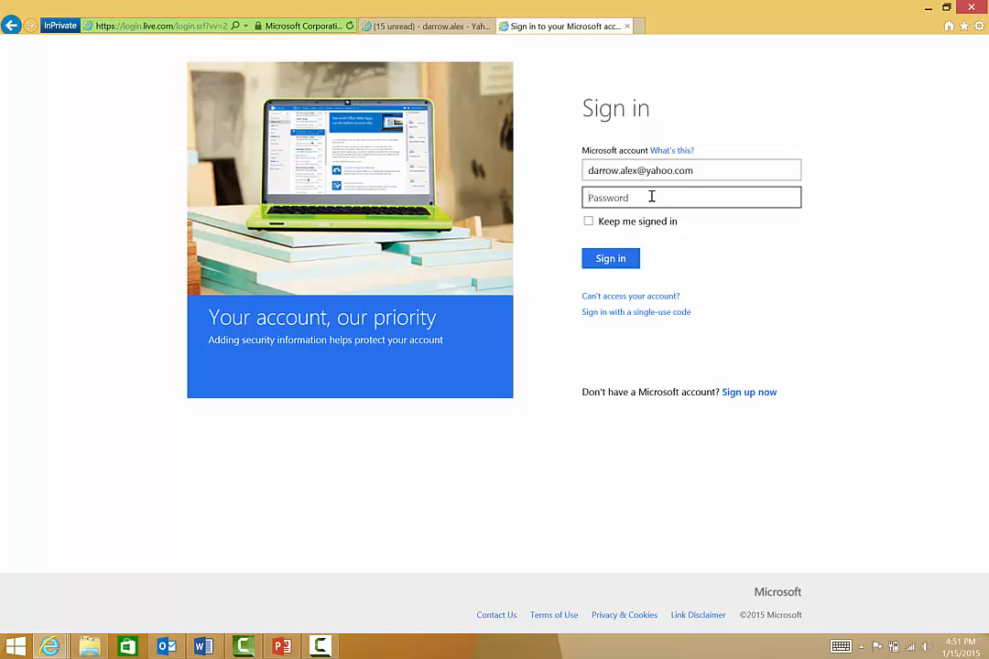
pyautogui.write('•••••••')
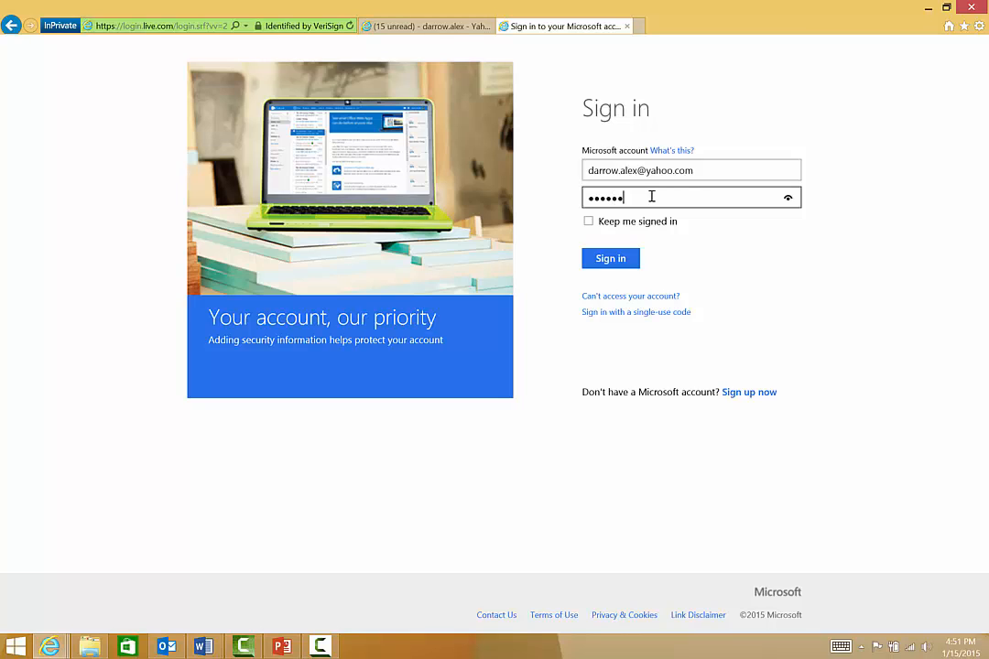
pyautogui.write('••••')
pyautogui.click(605, 259)
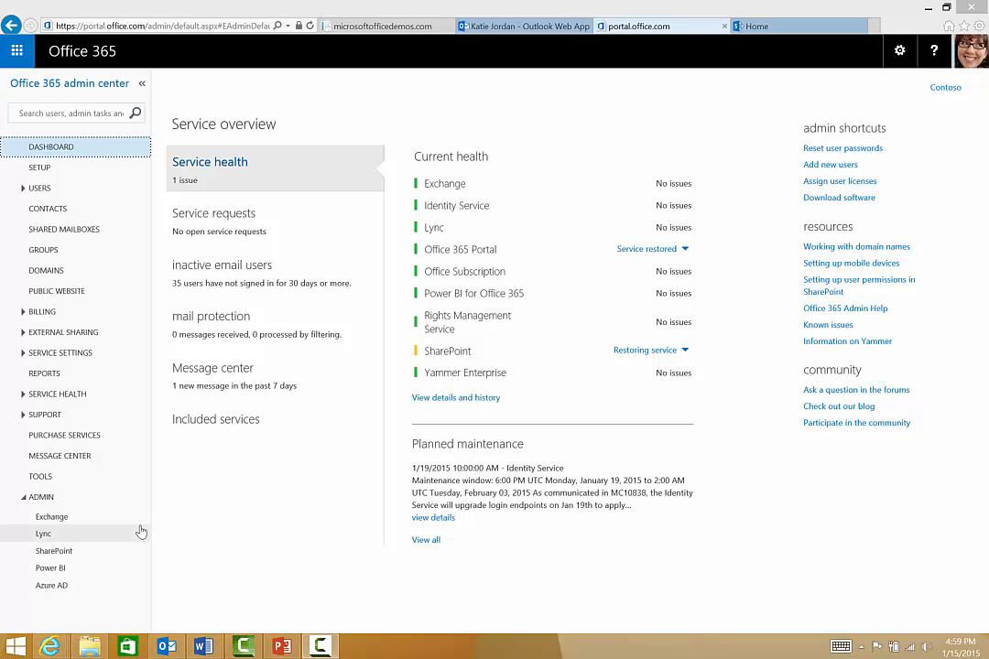
# - Open the data loss prevention policies in the Exchange admin center and view the PCI-CreditCard and Contoso Patent DLP summaries
pyautogui.click(50, 520)
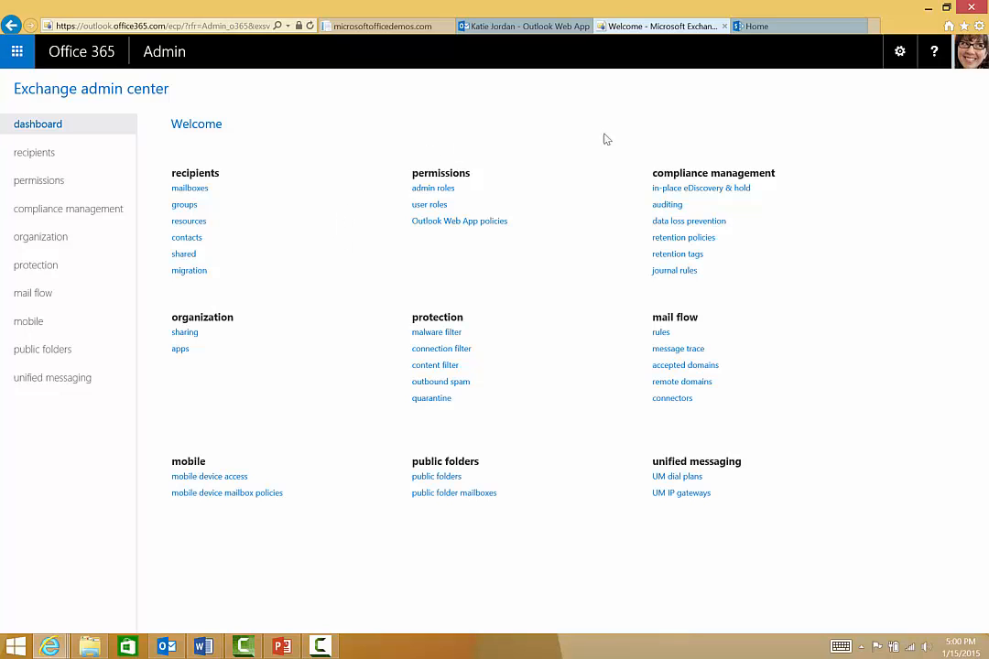
pyautogui.click(710, 222)
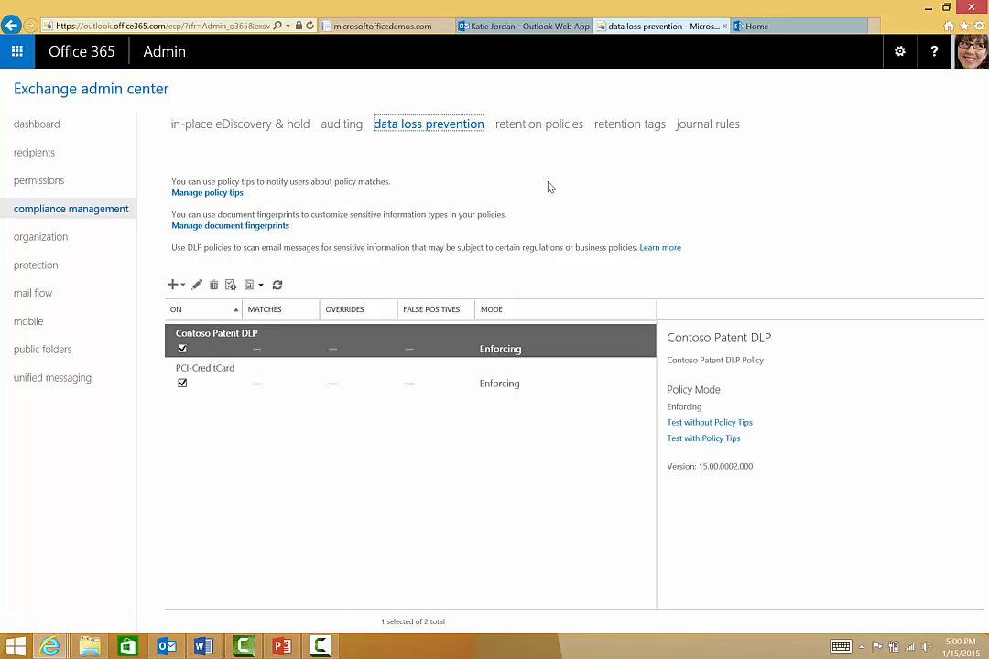
pyautogui.click(206, 397)
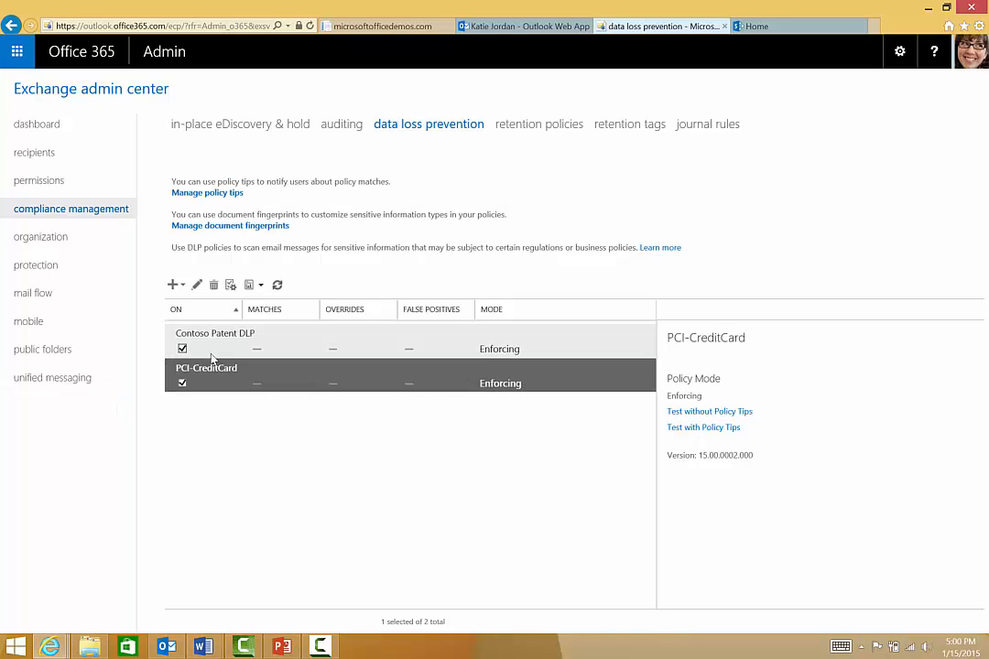
pyautogui.click(210, 354)
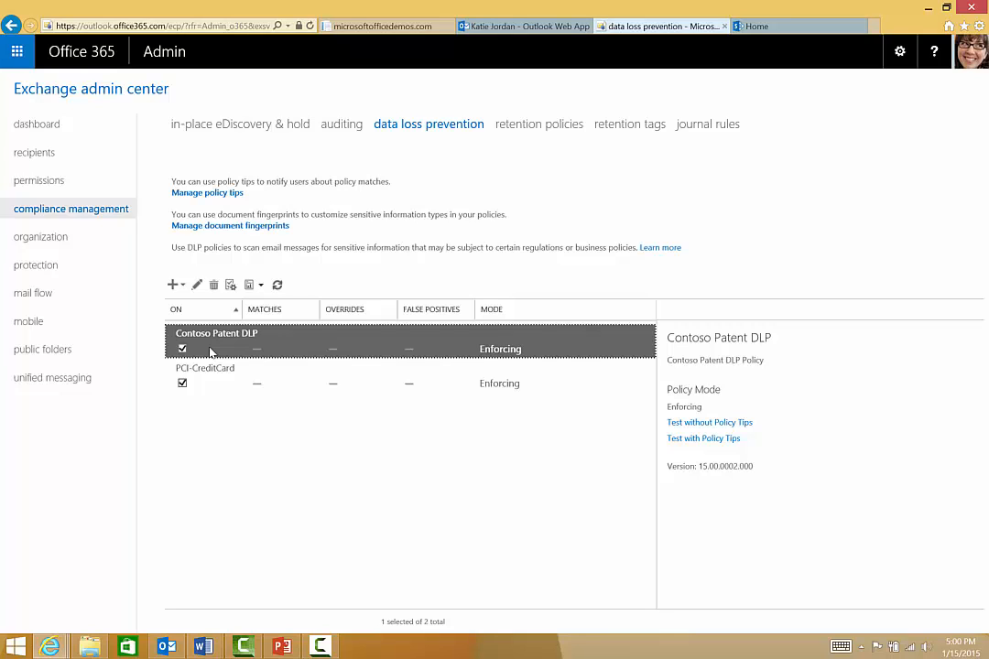
# - Examine the Contoso Patent DLP policy's rules for messages sent outside and inside the organization, and close the policy without saving
pyautogui.click(196, 285)
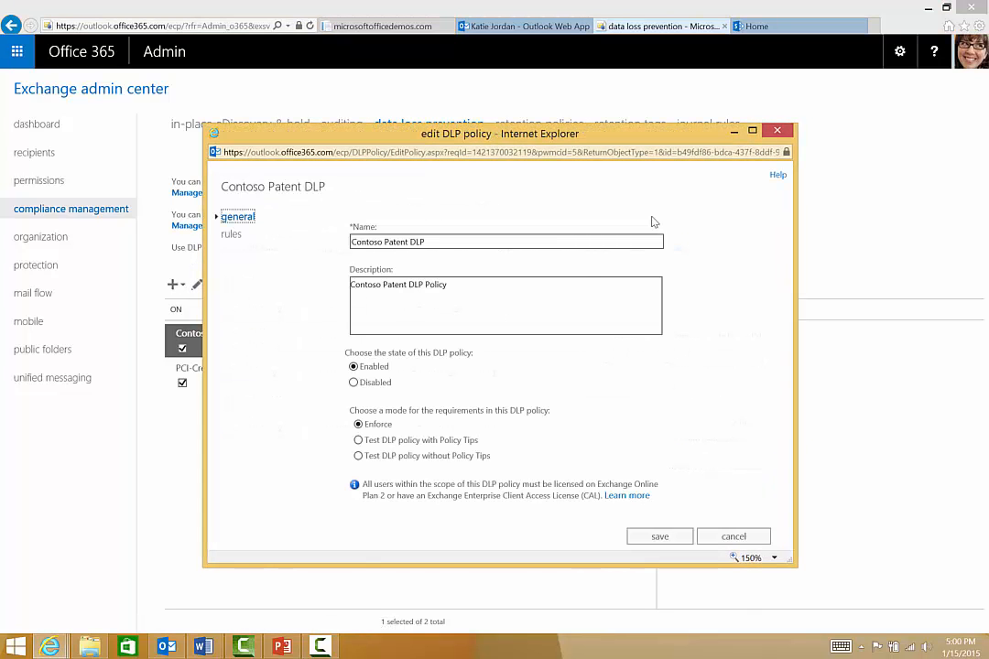
pyautogui.click(233, 237)
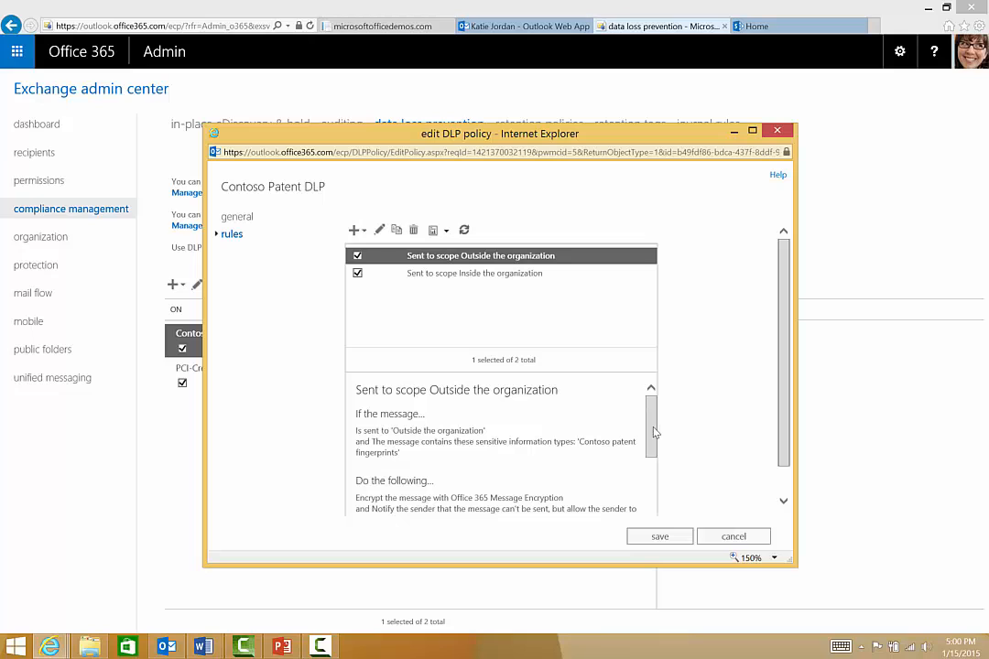
pyautogui.moveTo(655, 427); pyautogui.dragTo(655, 432)
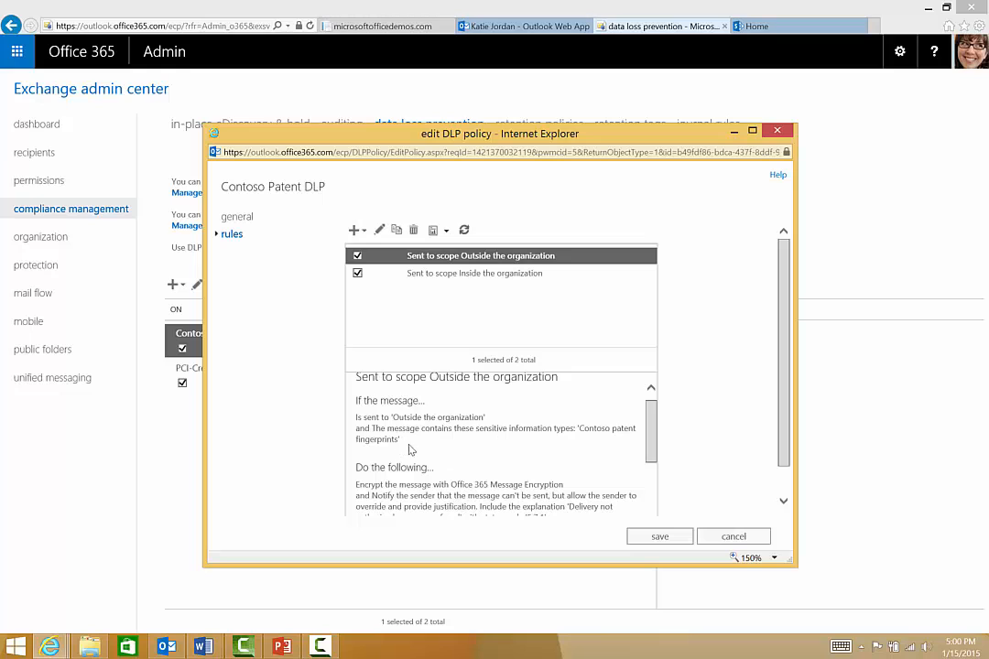
pyautogui.moveTo(653, 427); pyautogui.dragTo(653, 451)
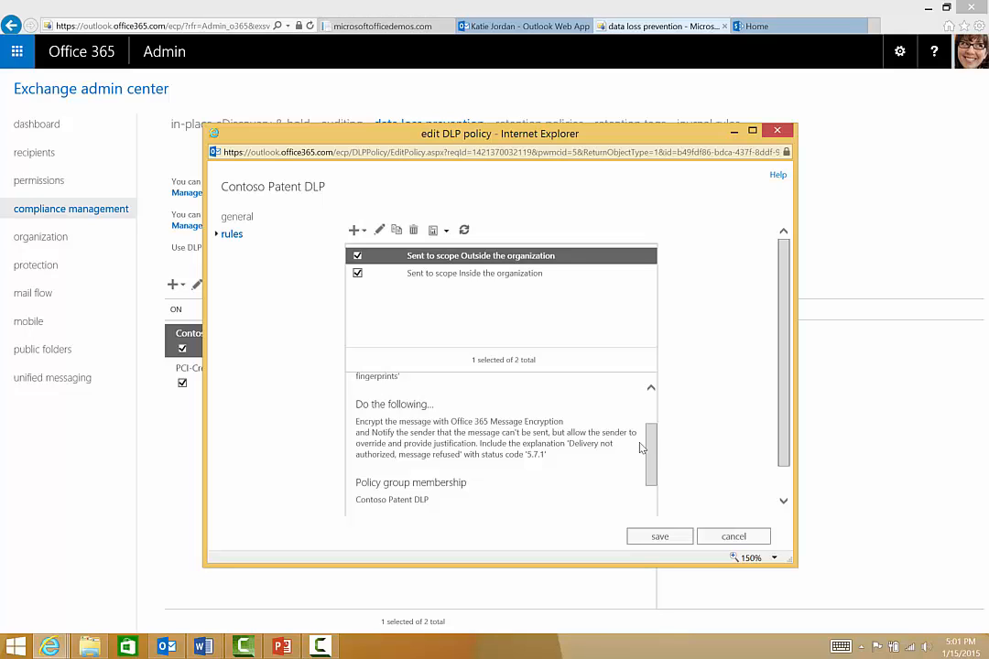
pyautogui.moveTo(655, 448); pyautogui.dragTo(653, 385)
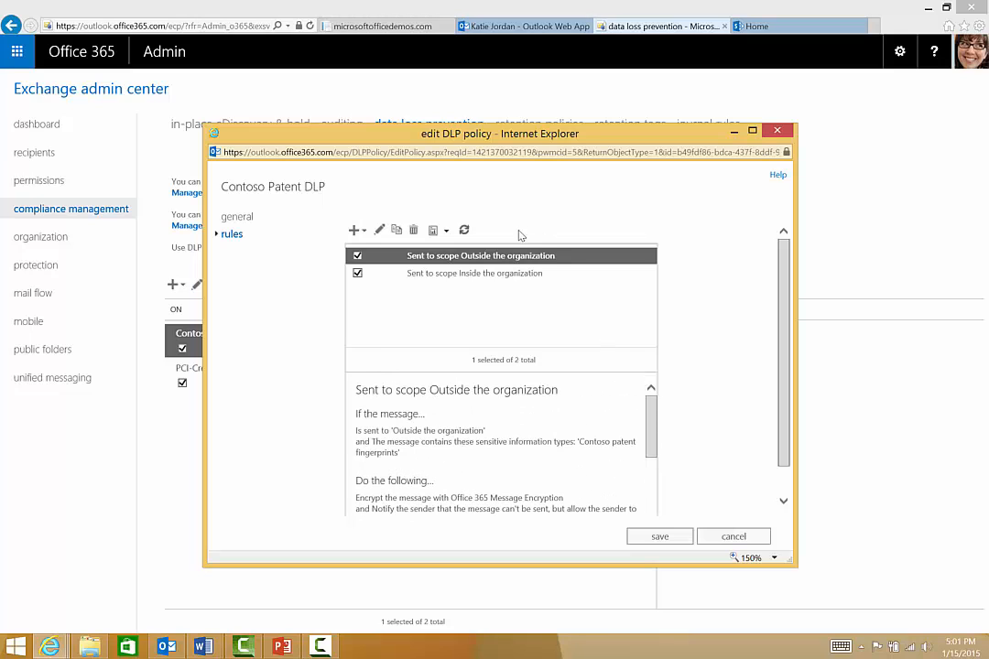
pyautogui.click(523, 276)
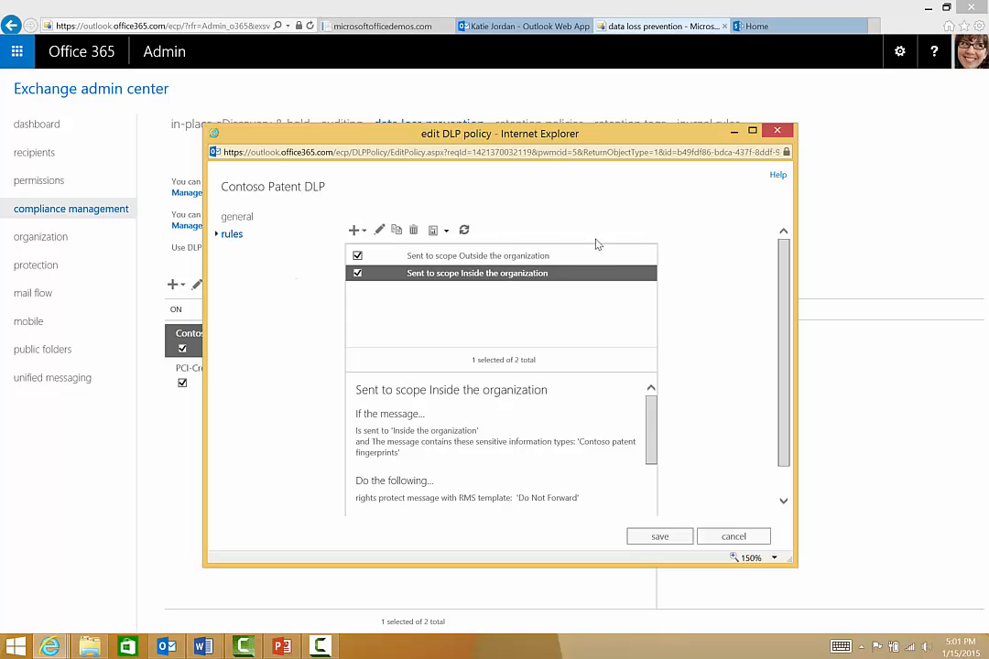
pyautogui.click(734, 536)
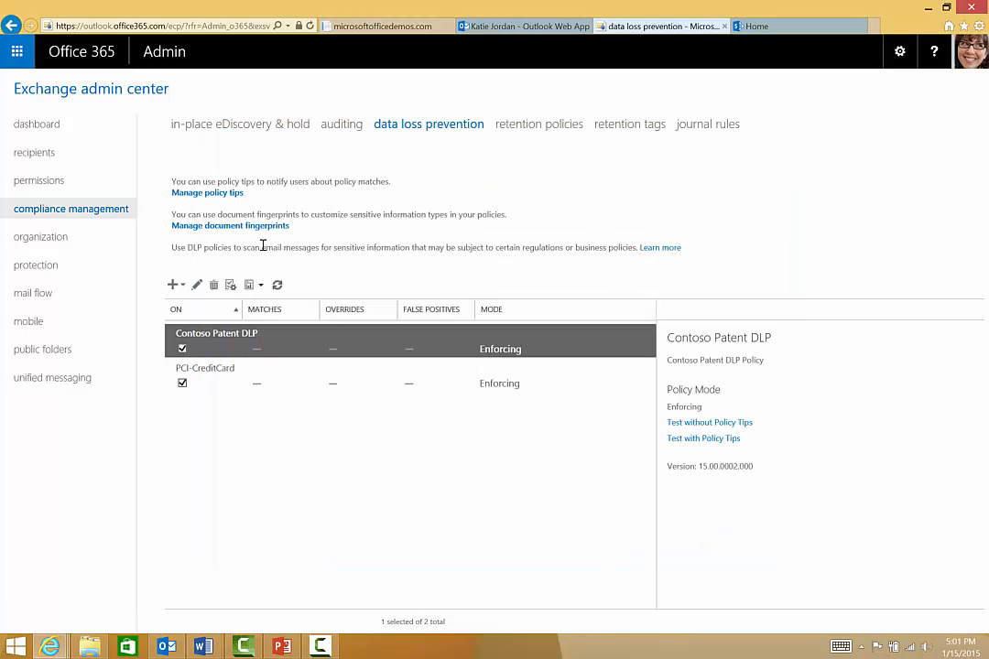
# - View the managed document fingerprints used by the data loss prevention policies, and close their window
pyautogui.click(251, 229)
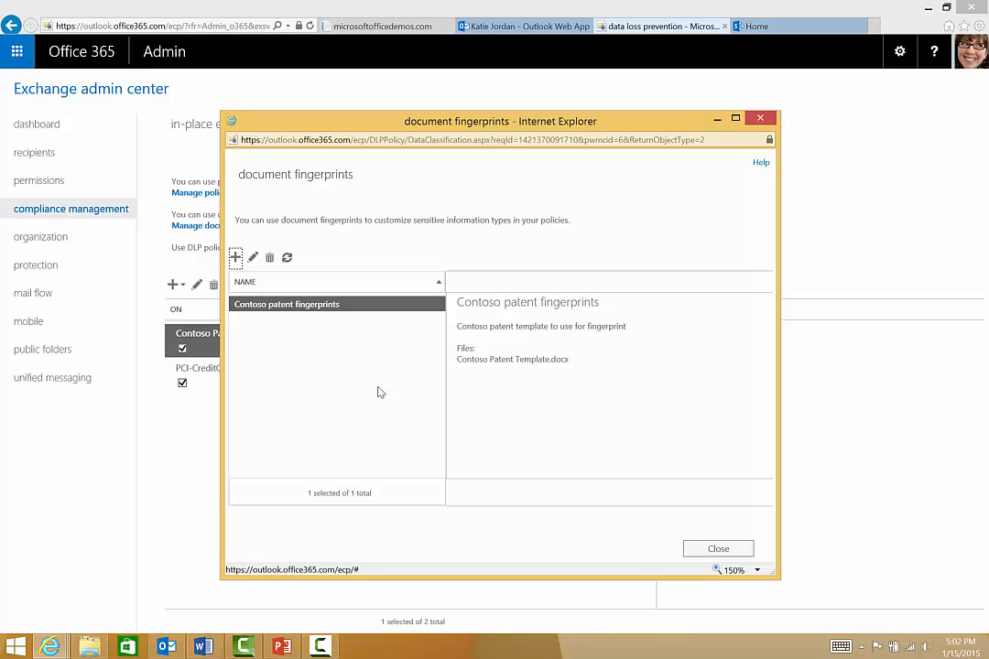
pyautogui.click(760, 118)
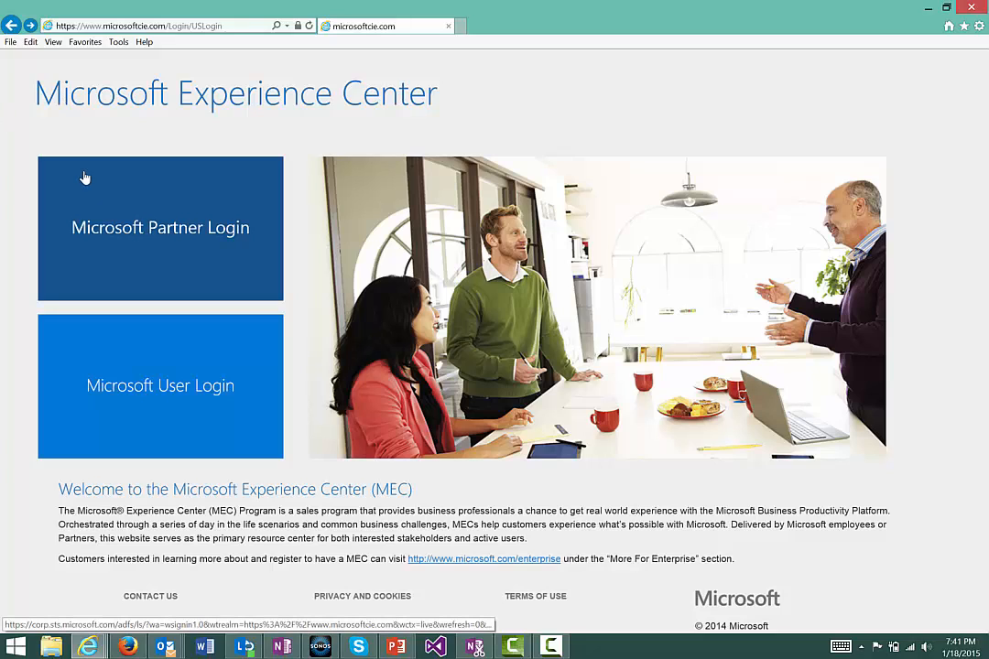
# - Log in to the Microsoft Experience Center as a Microsoft user and look over its tenant, support, resource and get-started tiles
pyautogui.click(167, 383)
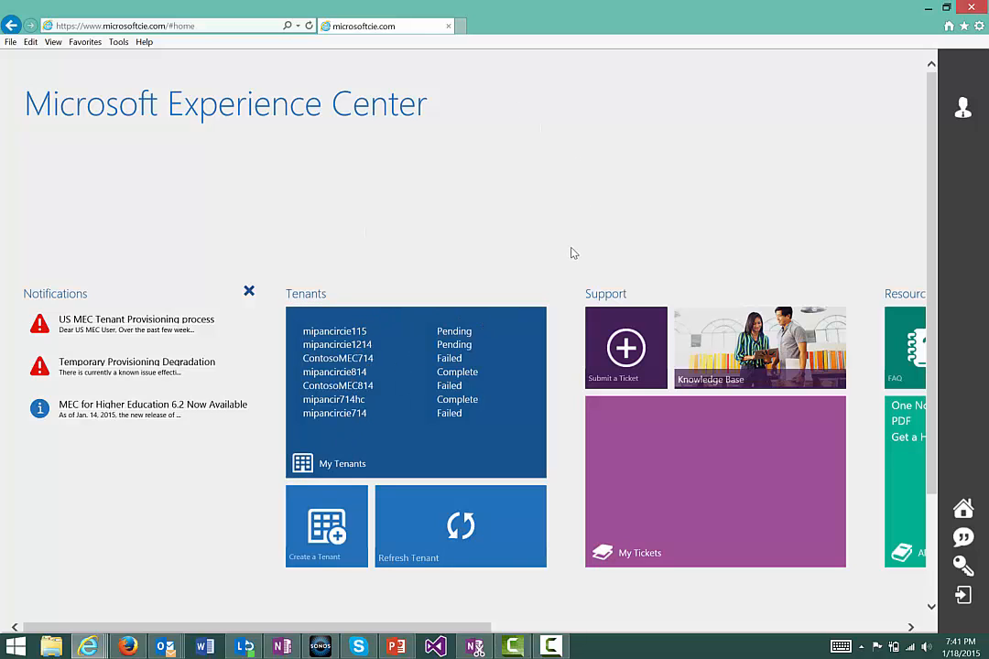
pyautogui.scroll(-3, 572, 251)
pyautogui.scroll(-3, 571, 252)
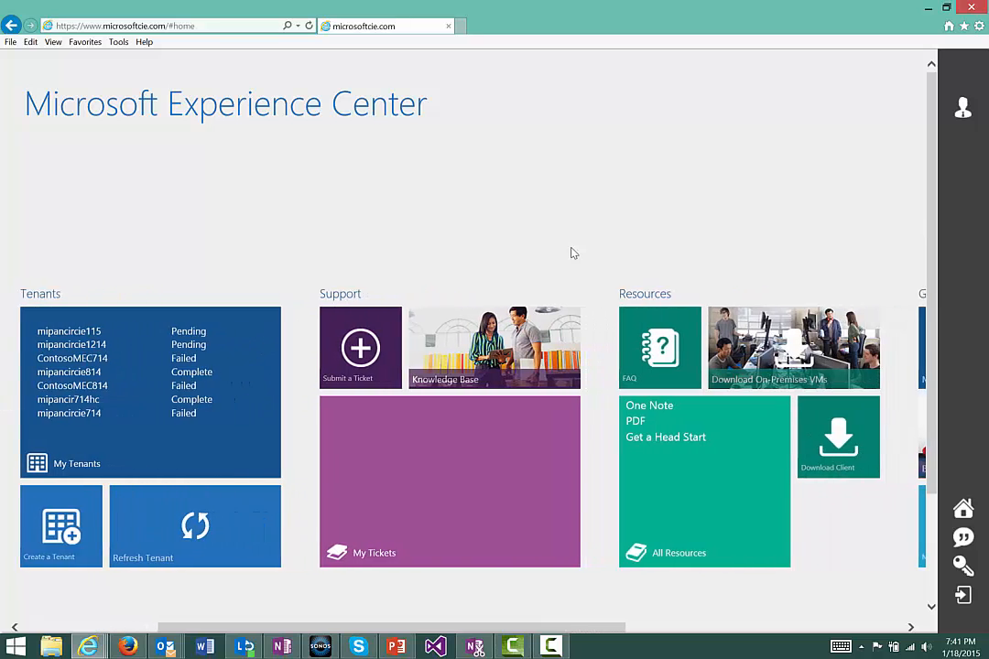
pyautogui.scroll(-4, 571, 252)
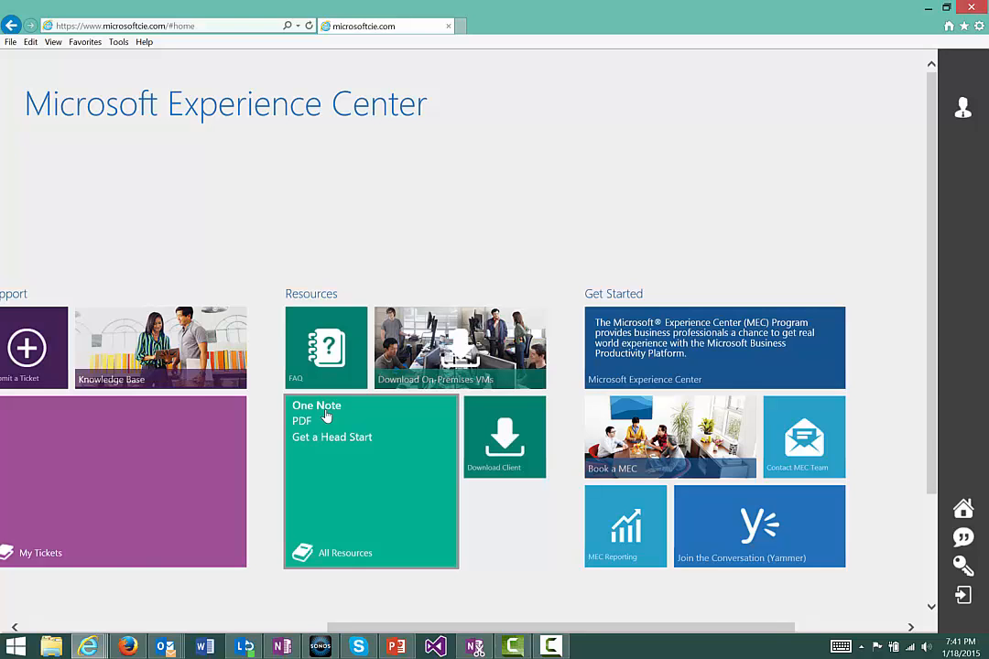
pyautogui.hscroll(-5, 326, 415)
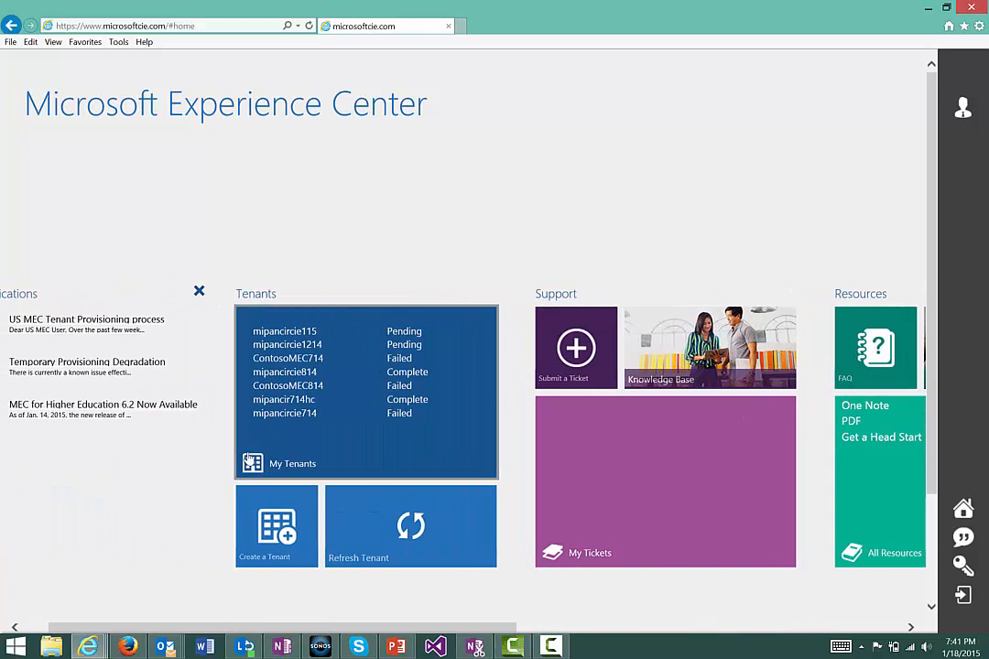
# - Start provisioning a new tenant with the Commercial (6.2) content pack, and go through the tenant name and verification code fields
pyautogui.click(275, 536)
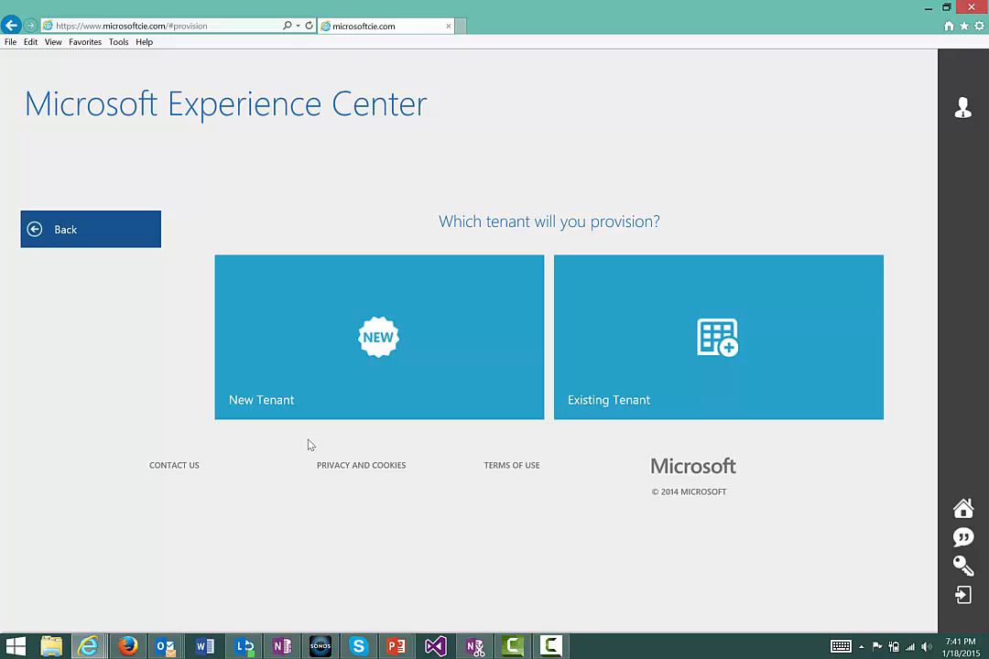
pyautogui.click(363, 375)
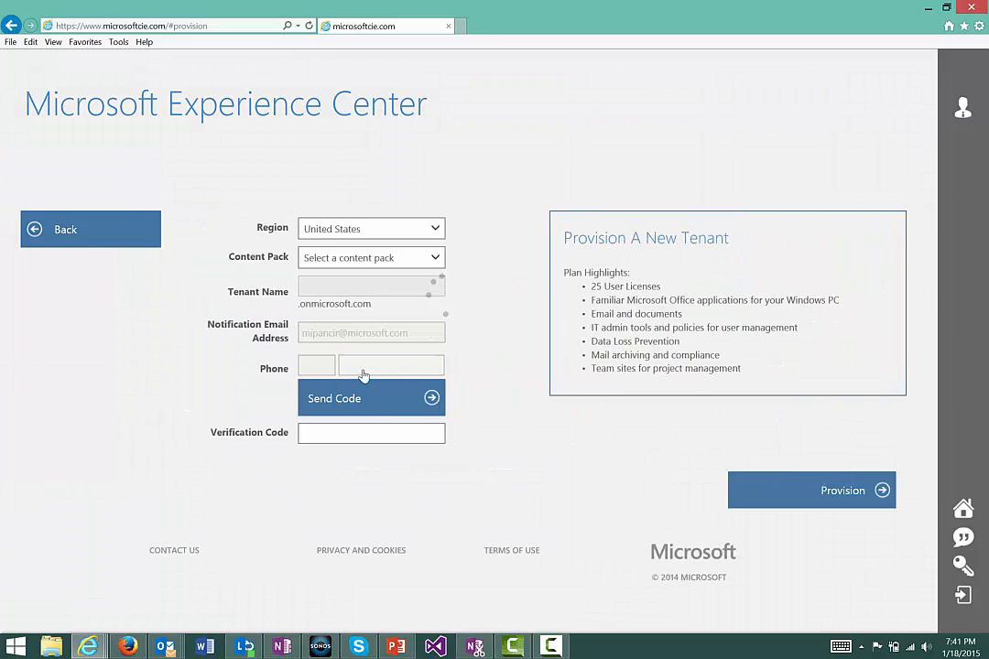
pyautogui.click(423, 262)
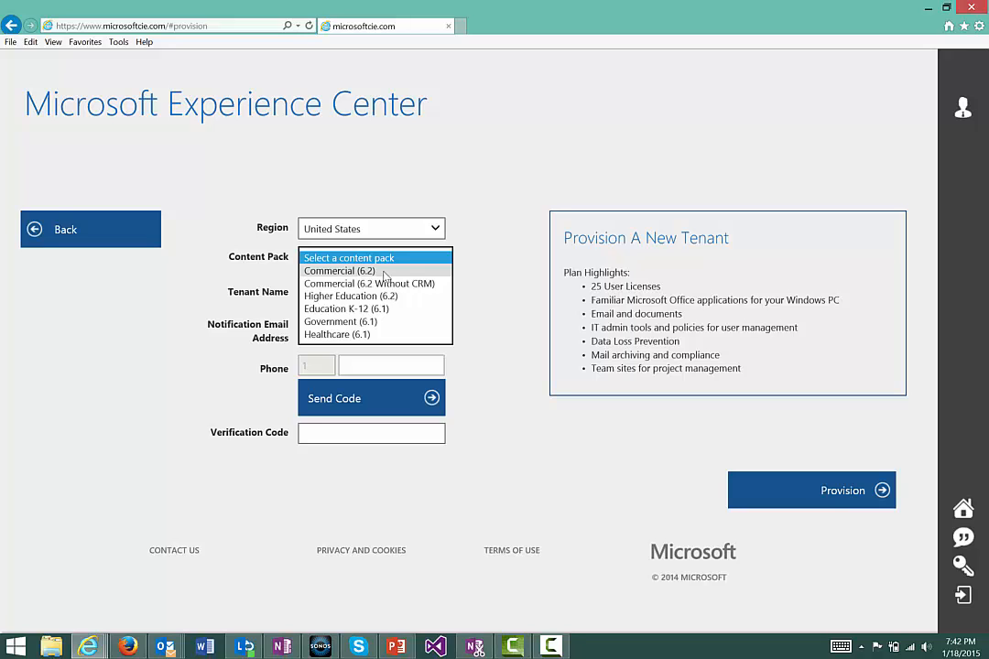
pyautogui.click(385, 272)
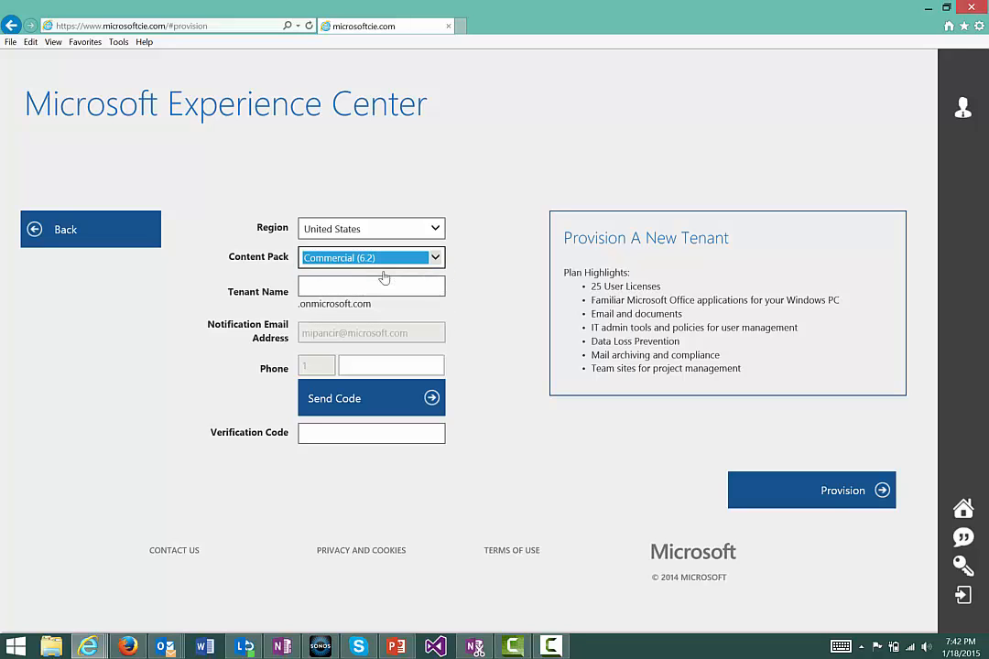
pyautogui.click(376, 286)
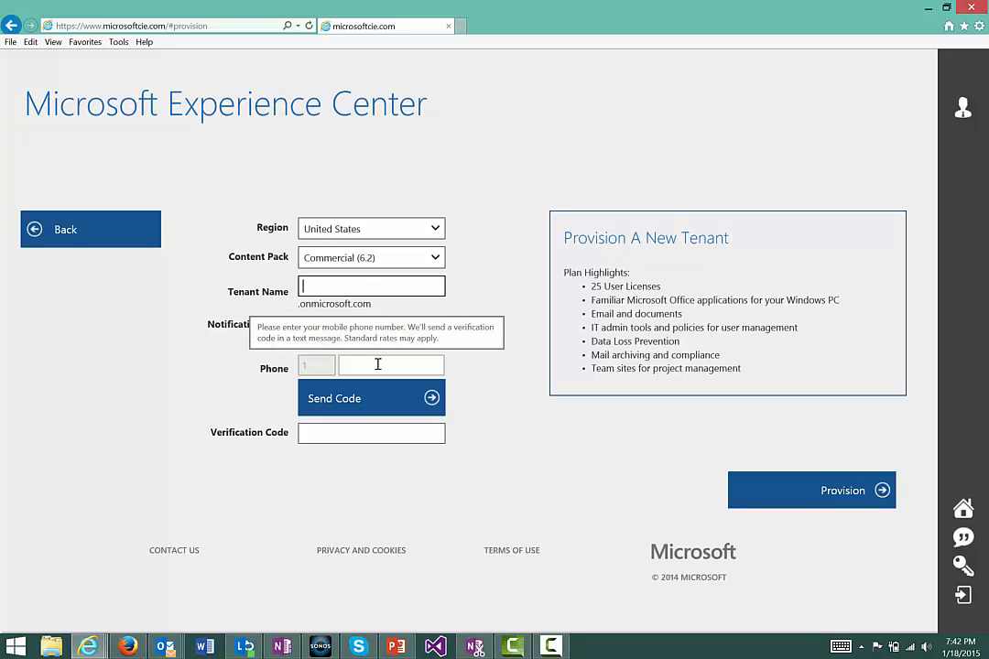
pyautogui.click(347, 437)
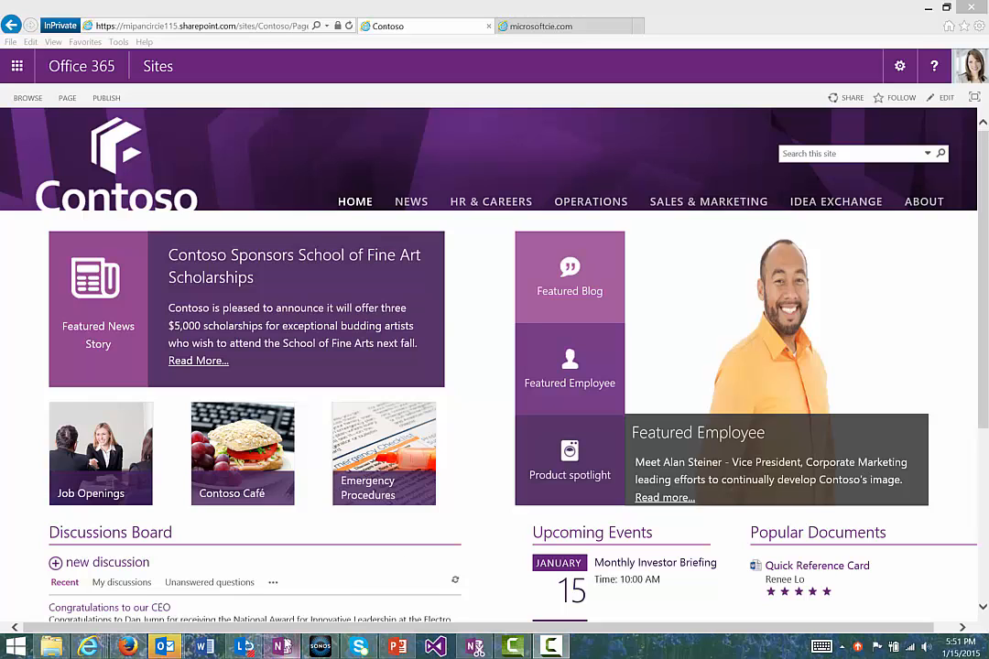
# - Switch to OneNote to view the "Discover information" page of the Facilitator Guide, and return to the Contoso intranet in Internet Explorer
pyautogui.click(282, 647)
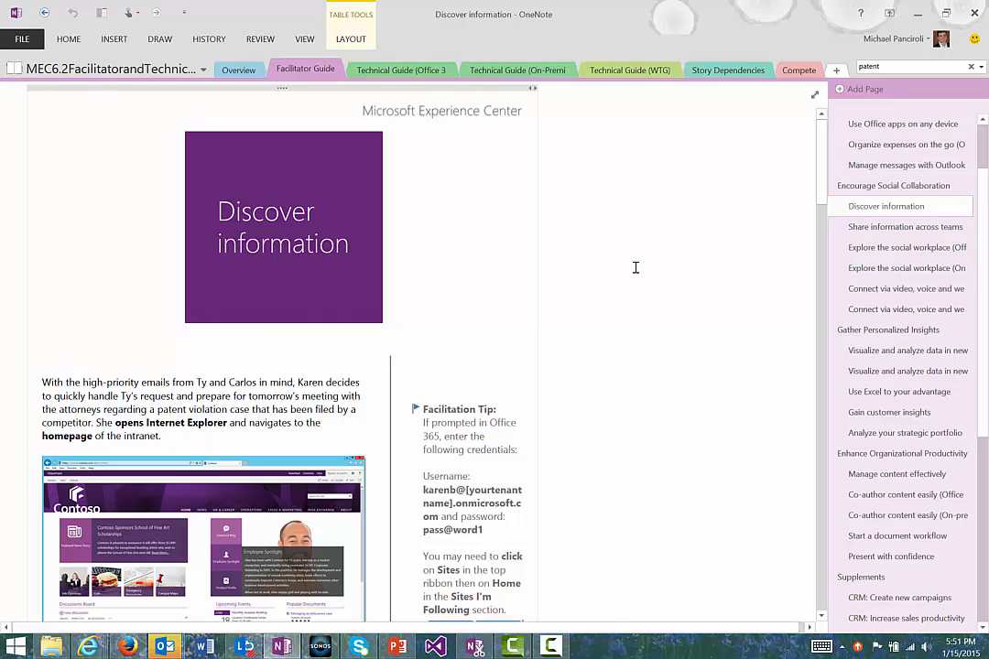
pyautogui.hotkey('alt', 'Tab')
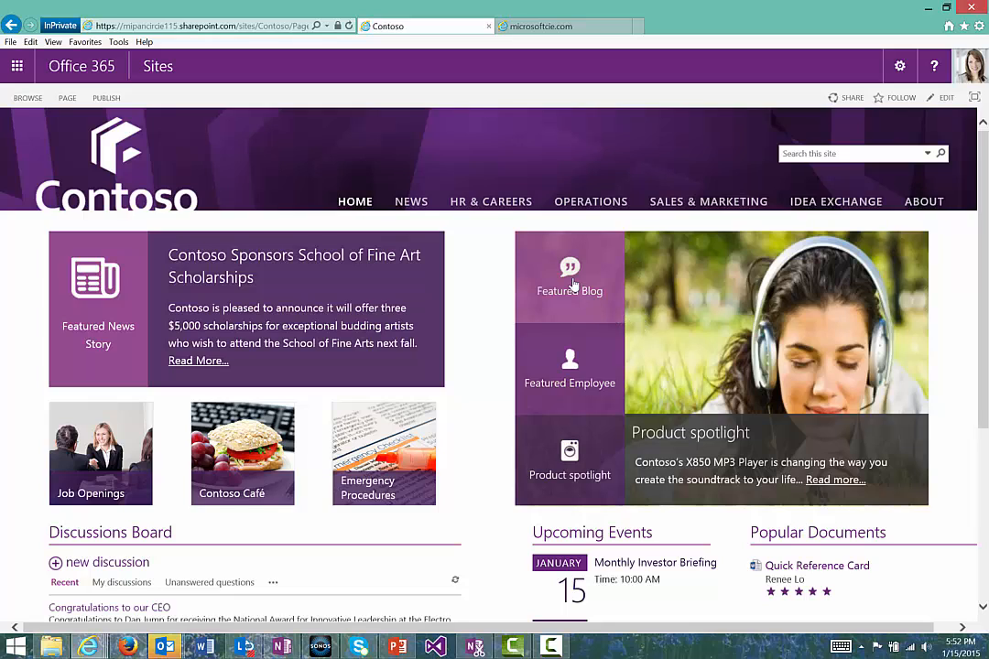
# - Navigate from the Contoso home page through Operations and Legal to the eDiscovery Center, and open the Litigation case
pyautogui.scroll(-1, 582, 220)
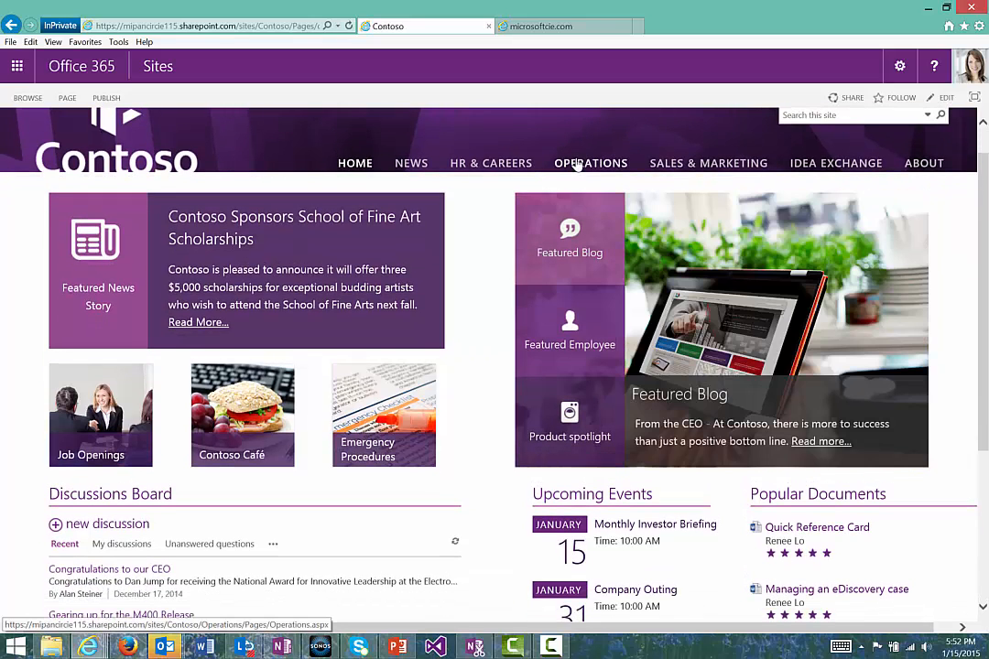
pyautogui.click(576, 163)
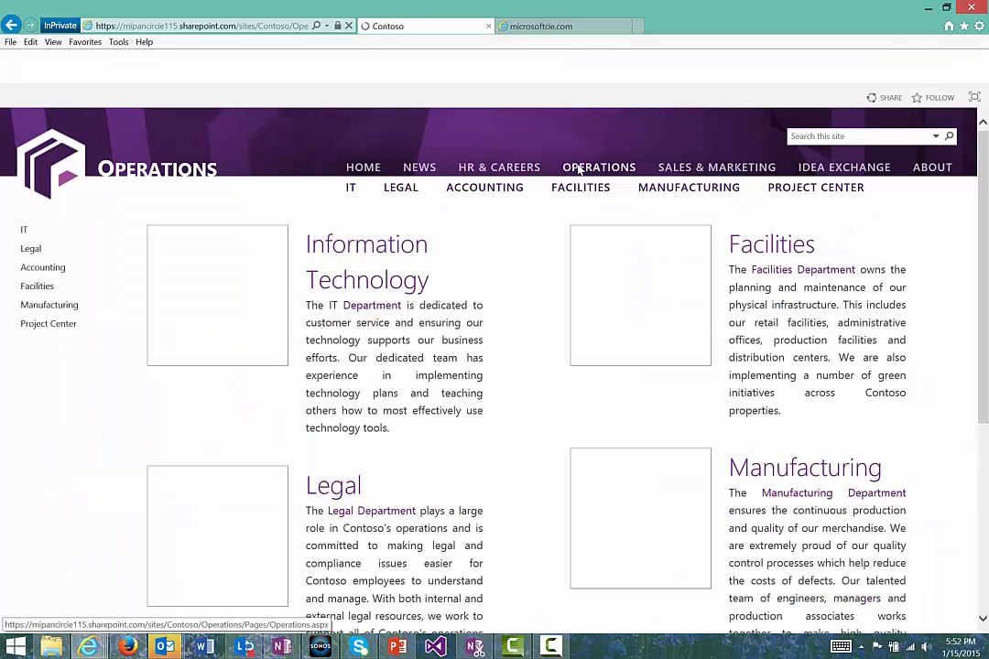
pyautogui.click(400, 189)
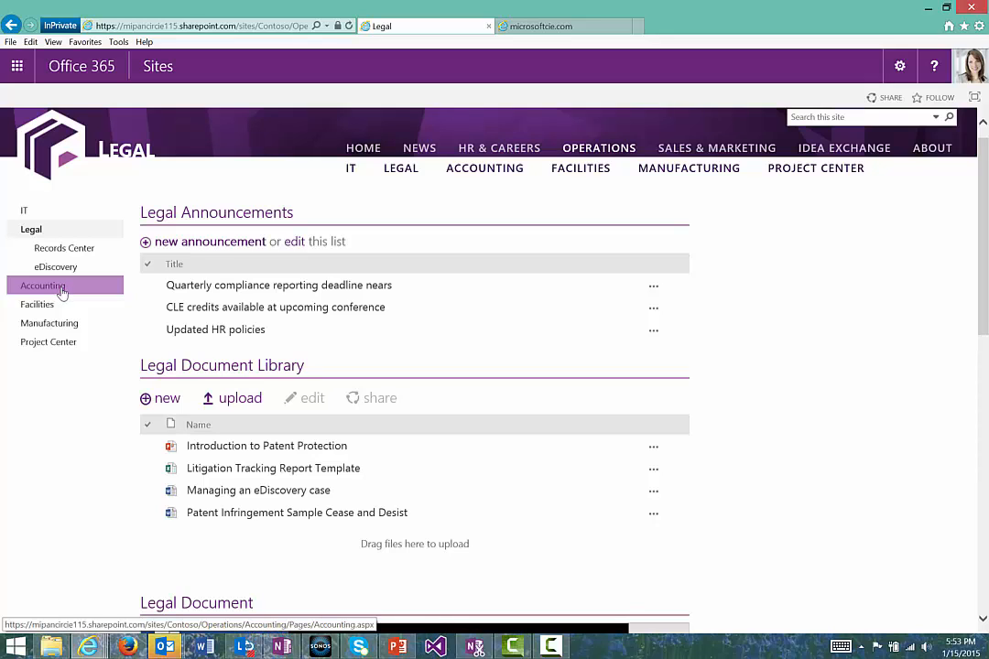
pyautogui.click(63, 275)
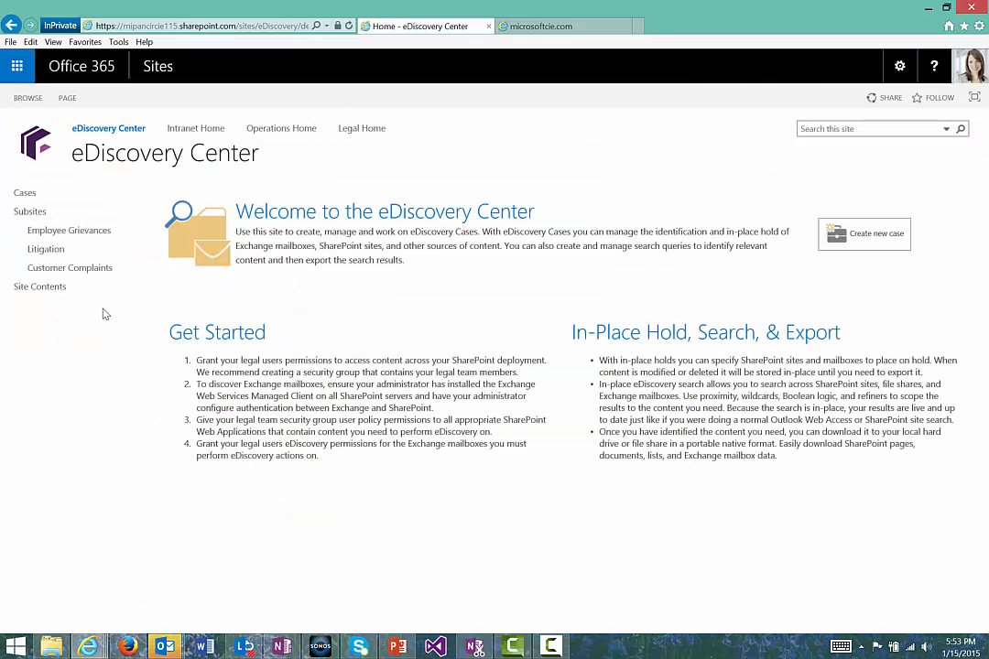
pyautogui.click(48, 249)
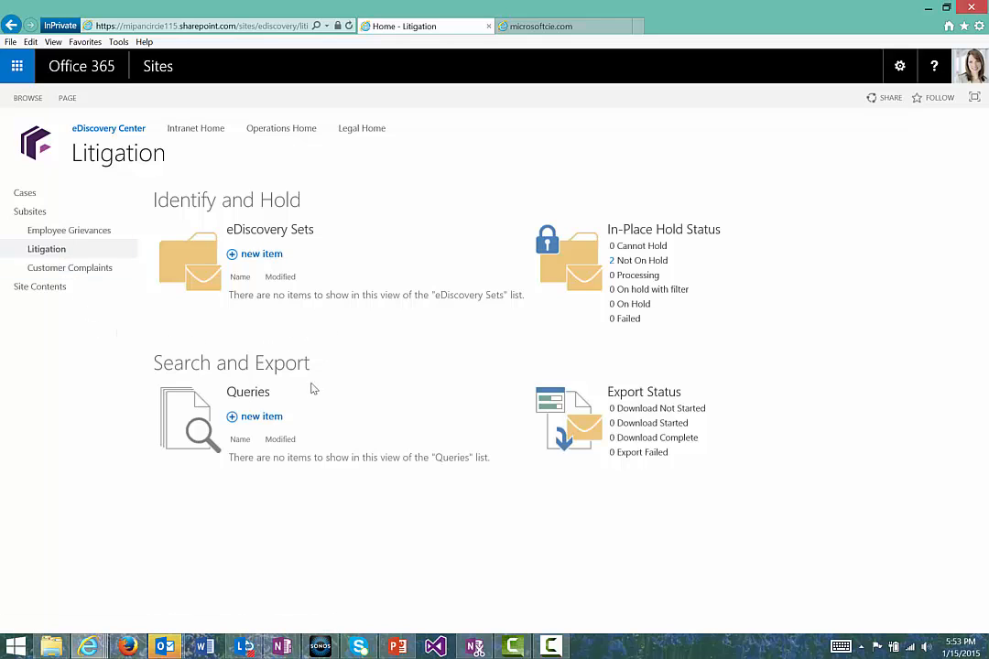
# - Create a new query in the Litigation case's Search and Export section with "Patent" as its free-text query term
pyautogui.click(271, 421)
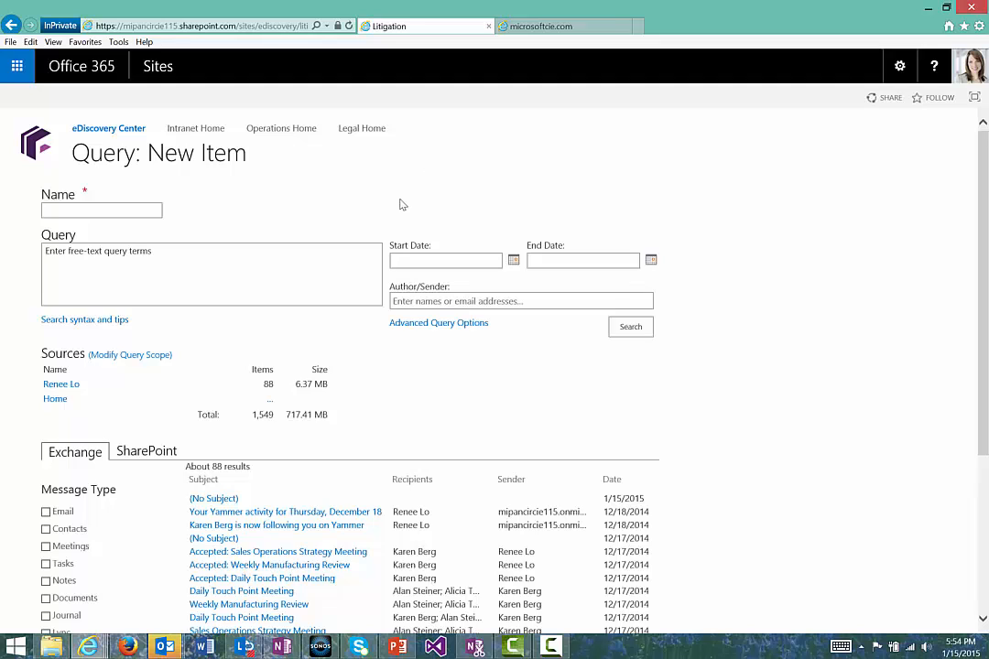
pyautogui.click(110, 209)
pyautogui.click(120, 264)
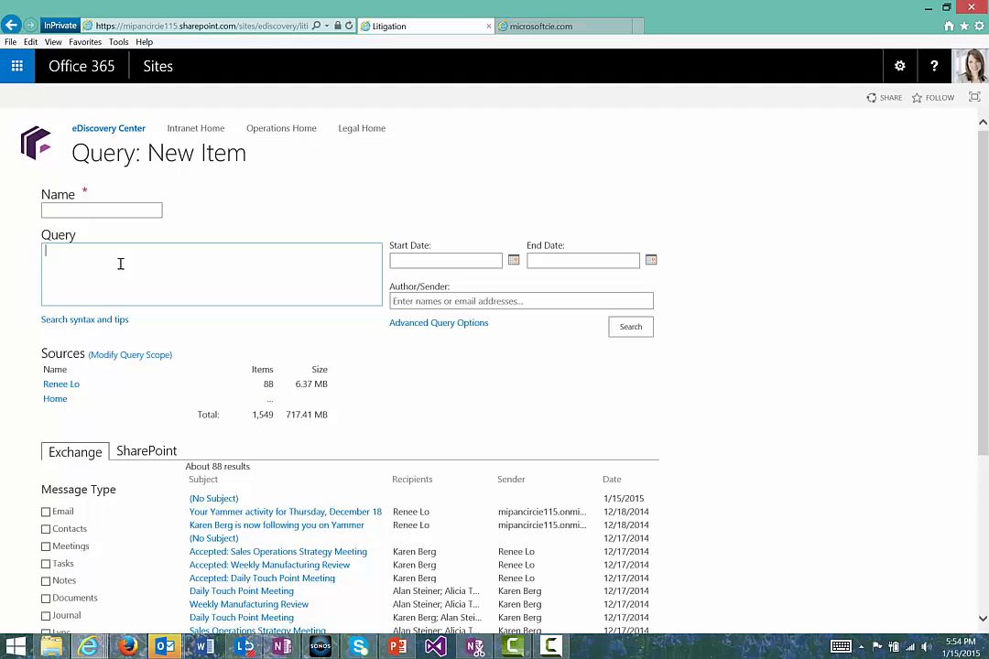
pyautogui.write('Patent')
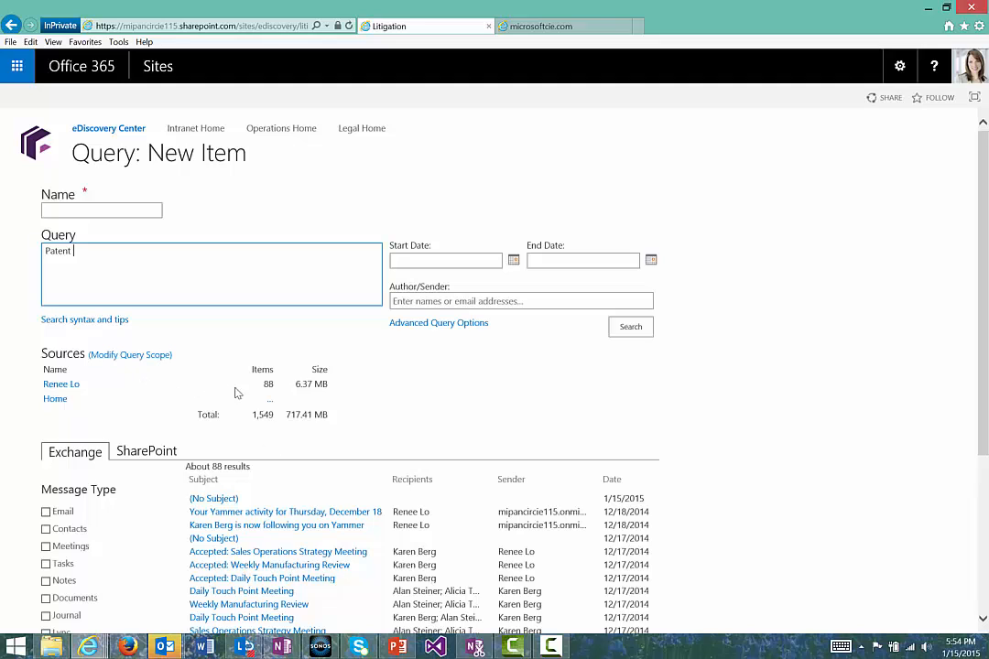
pyautogui.click(138, 356)
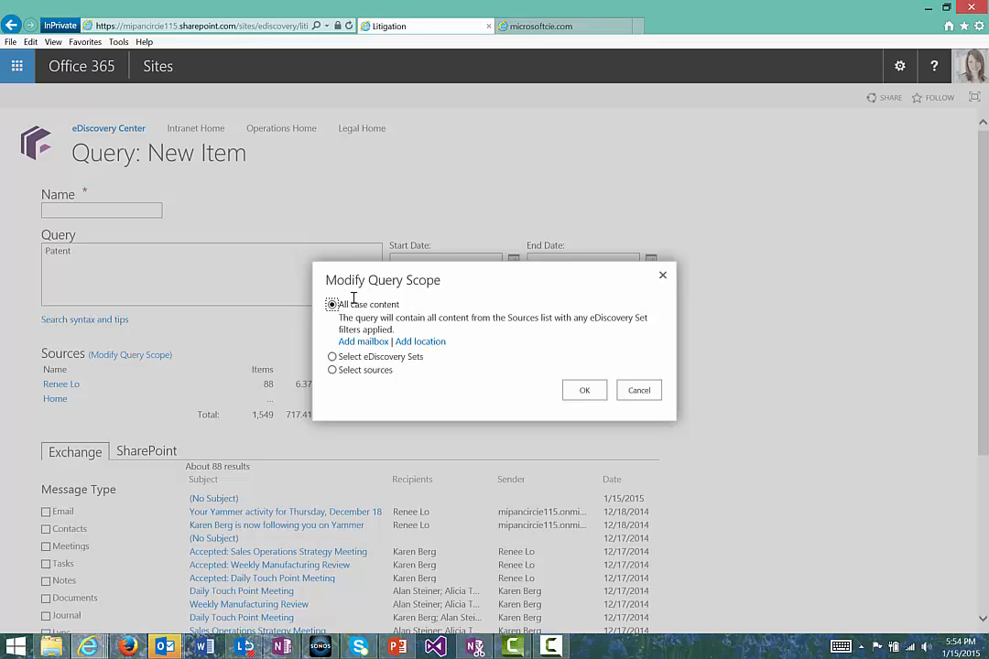
pyautogui.click(420, 342)
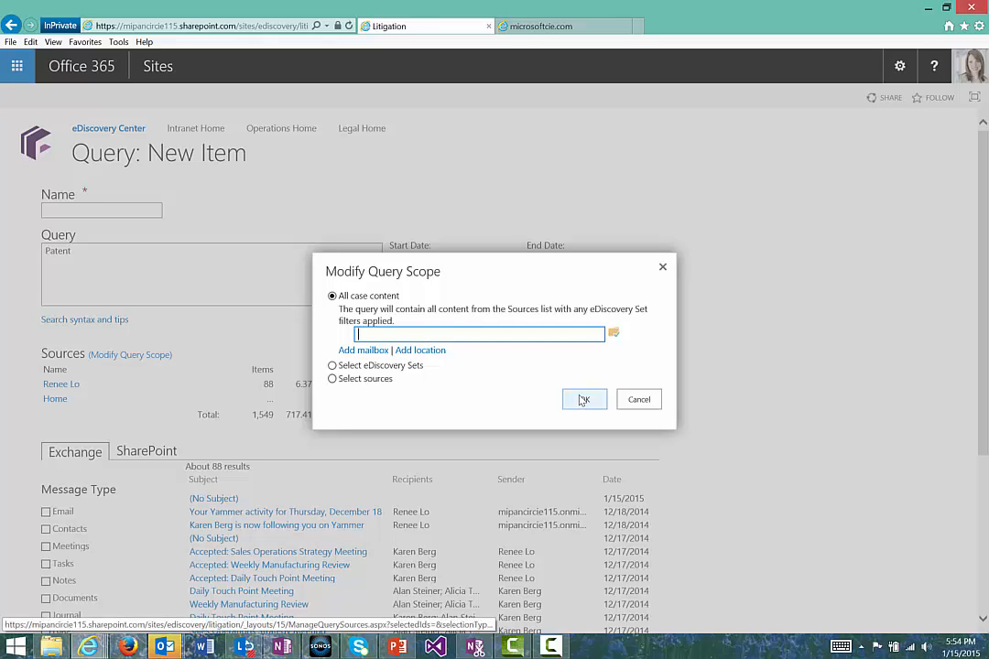
pyautogui.click(637, 400)
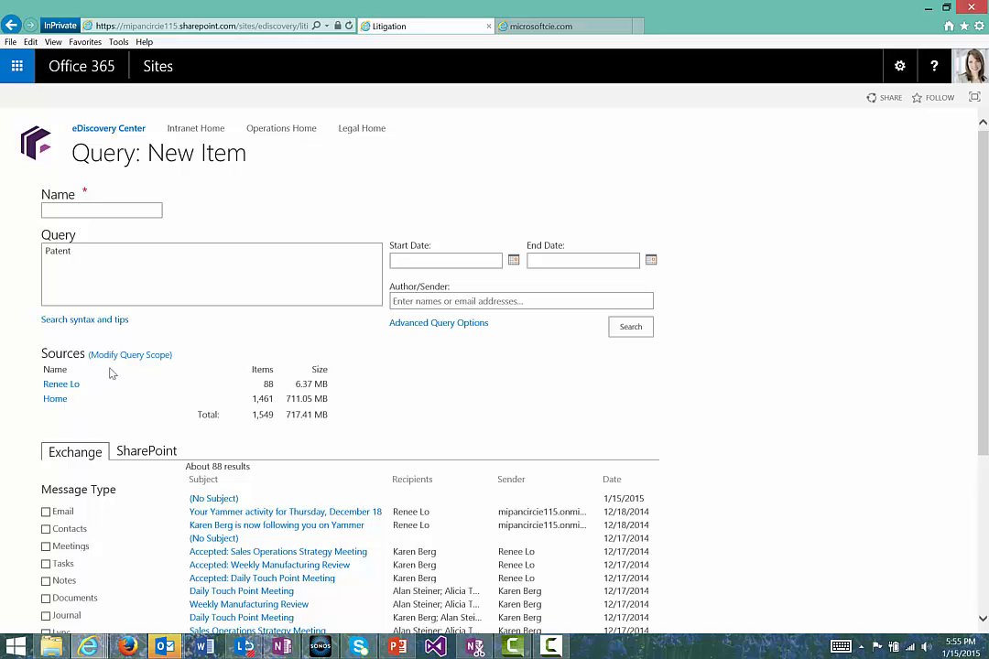
# - Add another employee's mailbox to the query scope with all case content, validate the name, and run the Patent search
pyautogui.click(116, 357)
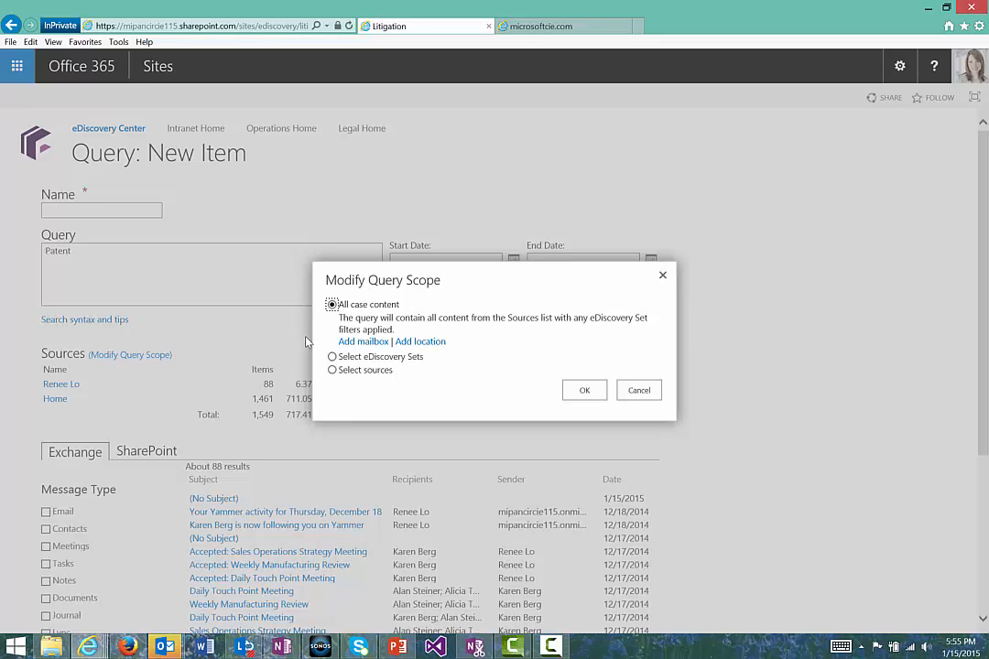
pyautogui.click(363, 343)
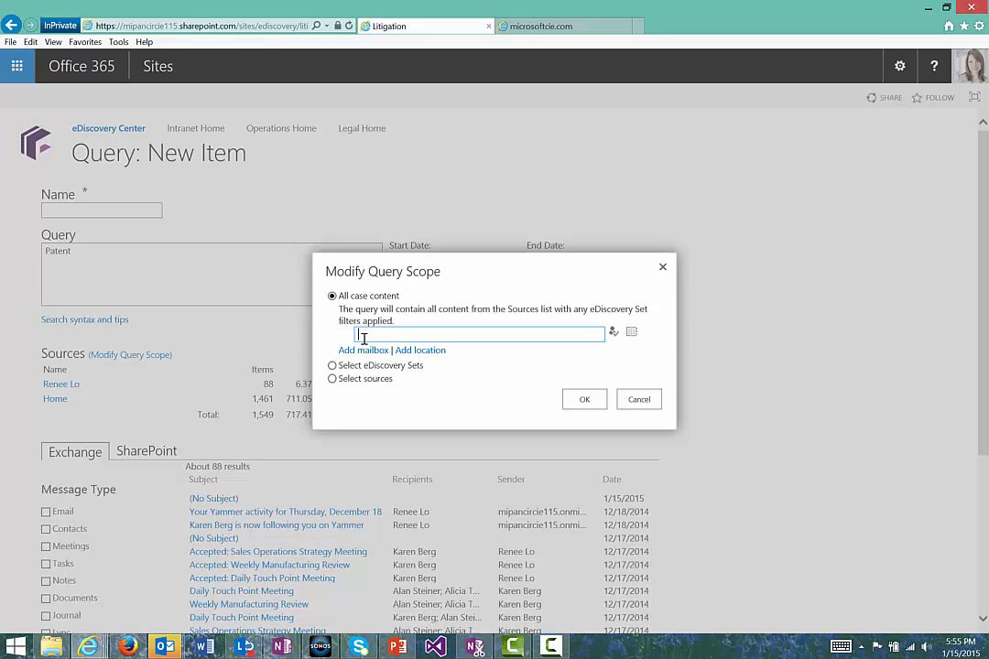
pyautogui.write('Karen Berg')
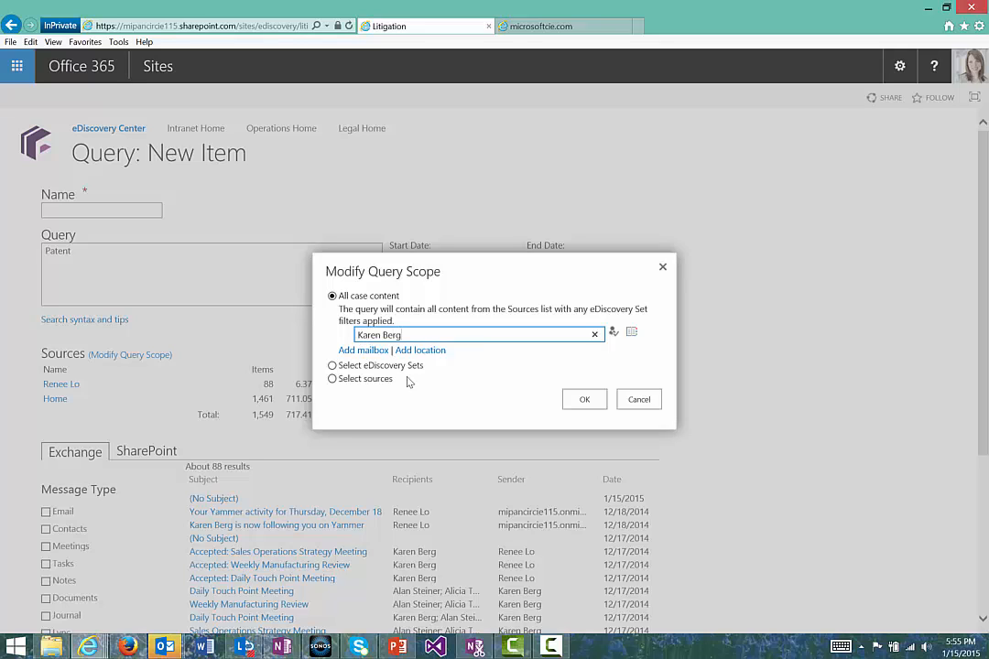
pyautogui.click(610, 335)
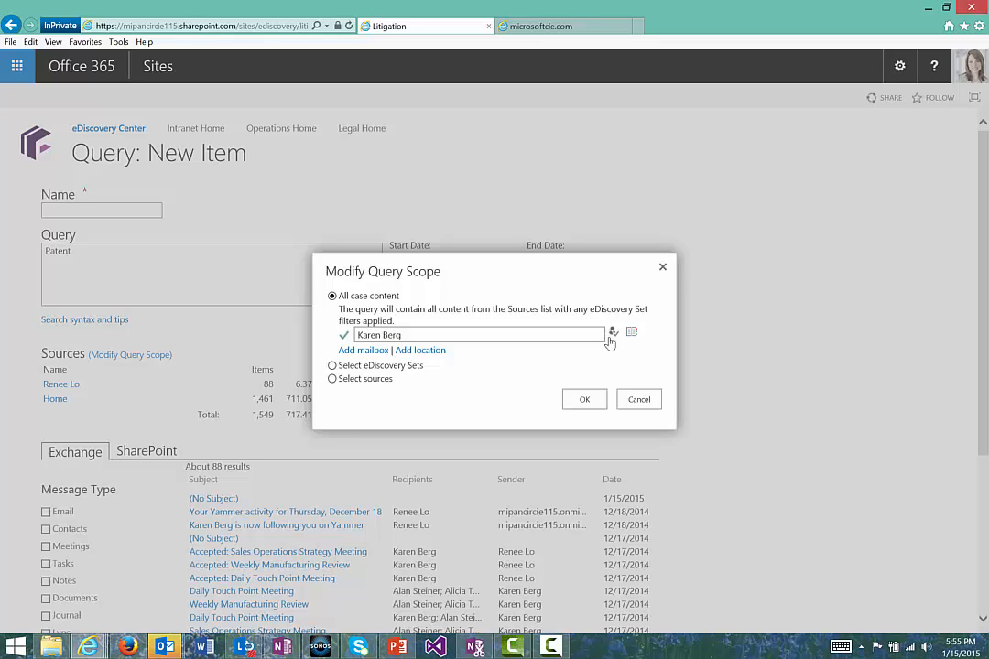
pyautogui.click(577, 403)
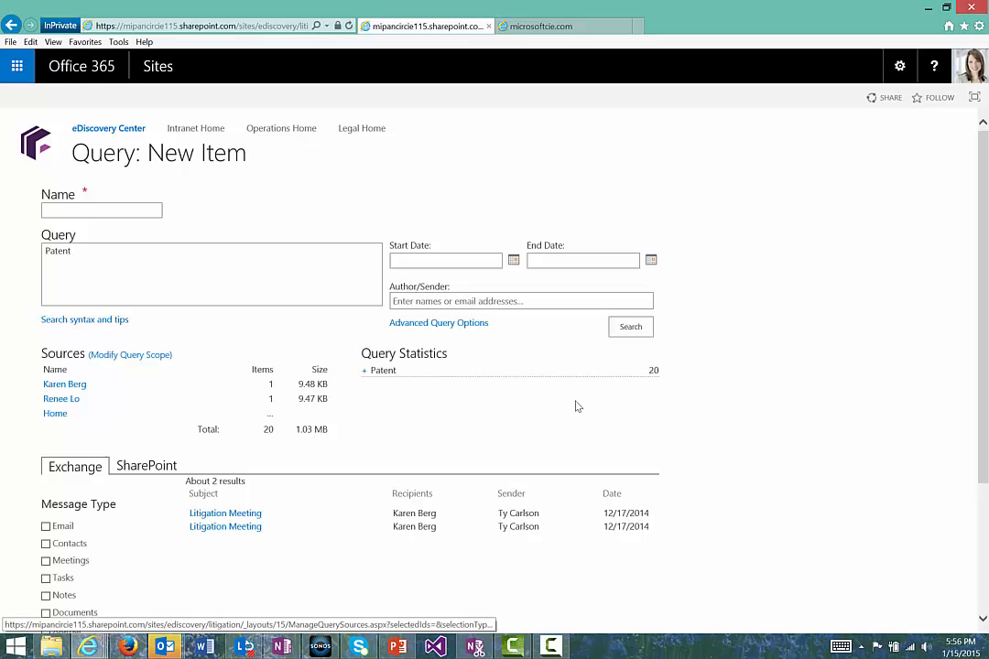
pyautogui.scroll(-1, 621, 320)
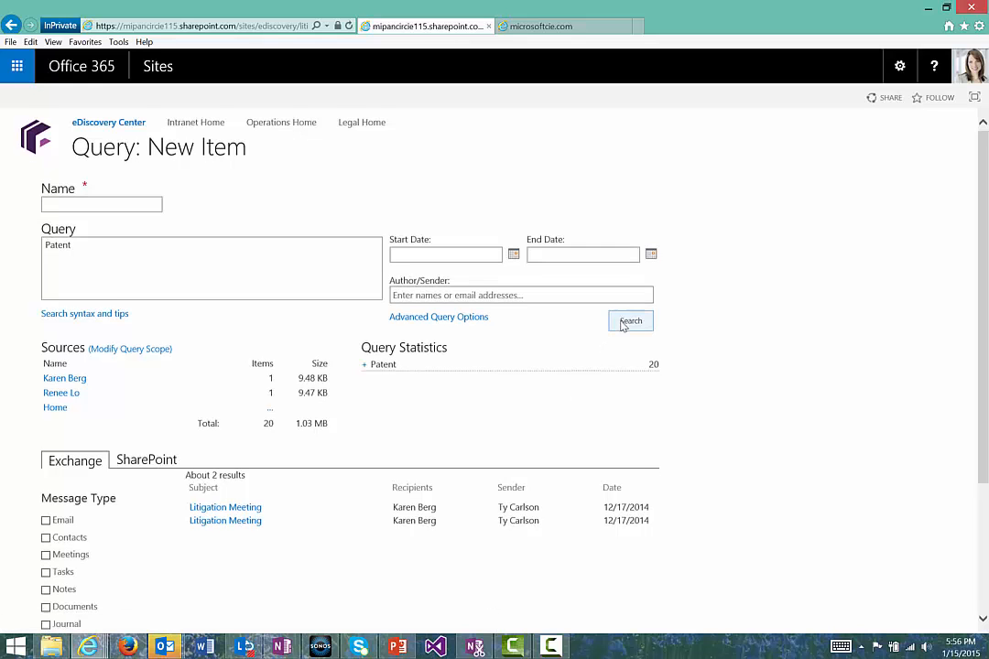
pyautogui.click(626, 312)
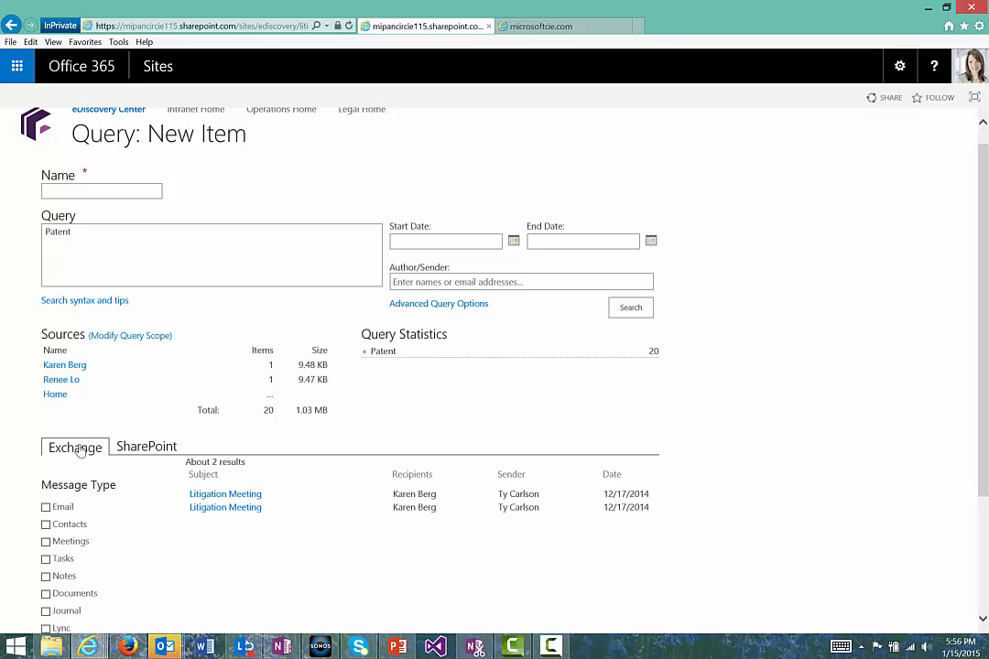
pyautogui.moveTo(215, 499)
# - Extend the query text to "Patent Infringement", run the search, and expand the query statistics for each term
pyautogui.click(129, 235)
pyautogui.write('Infringement')
pyautogui.press('Return')
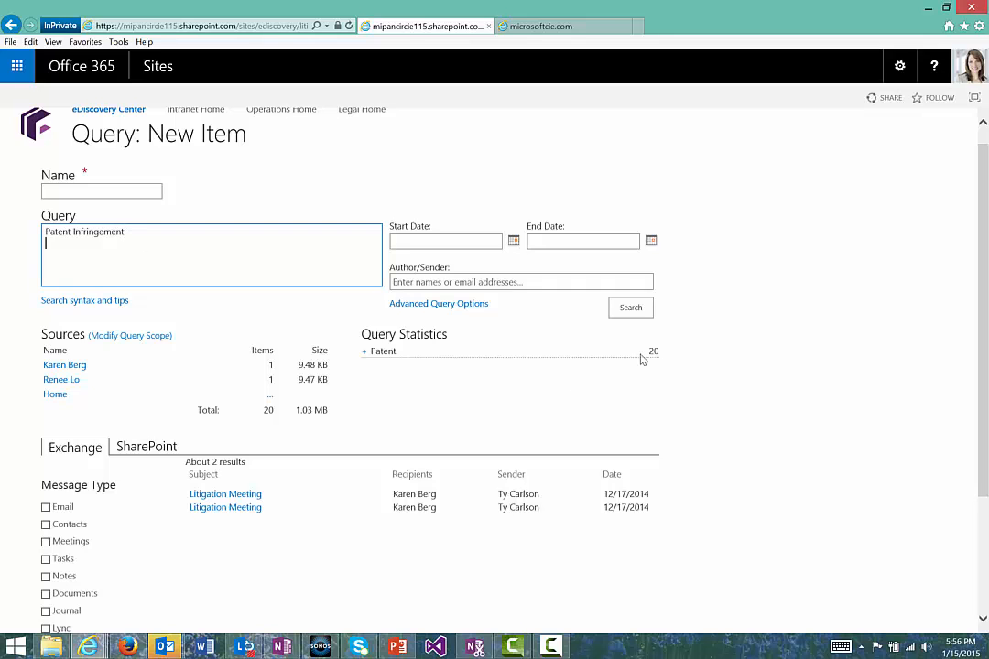
pyautogui.click(633, 314)
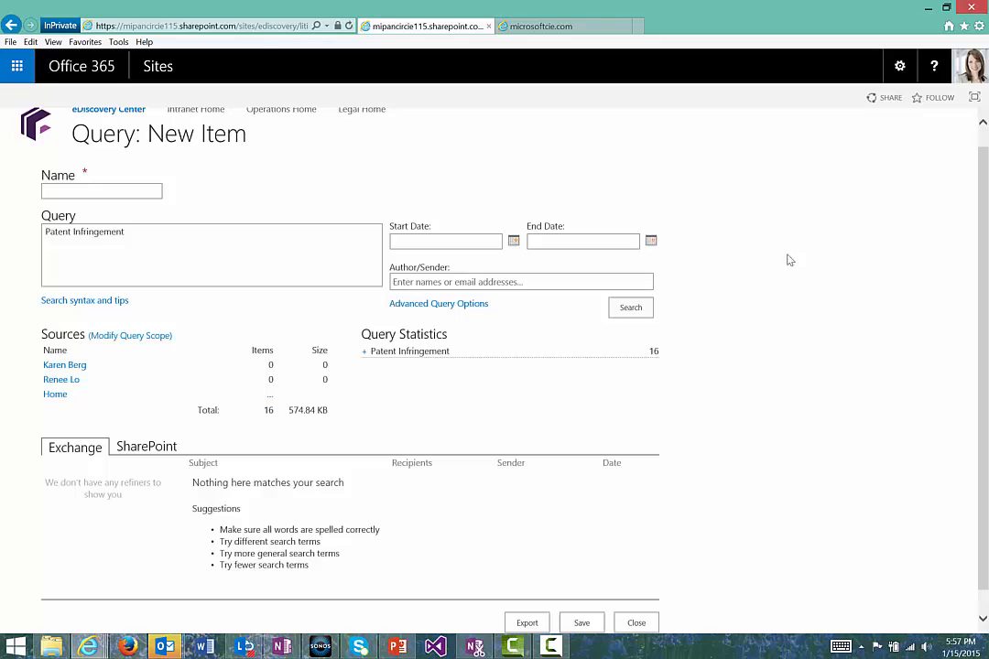
pyautogui.click(365, 353)
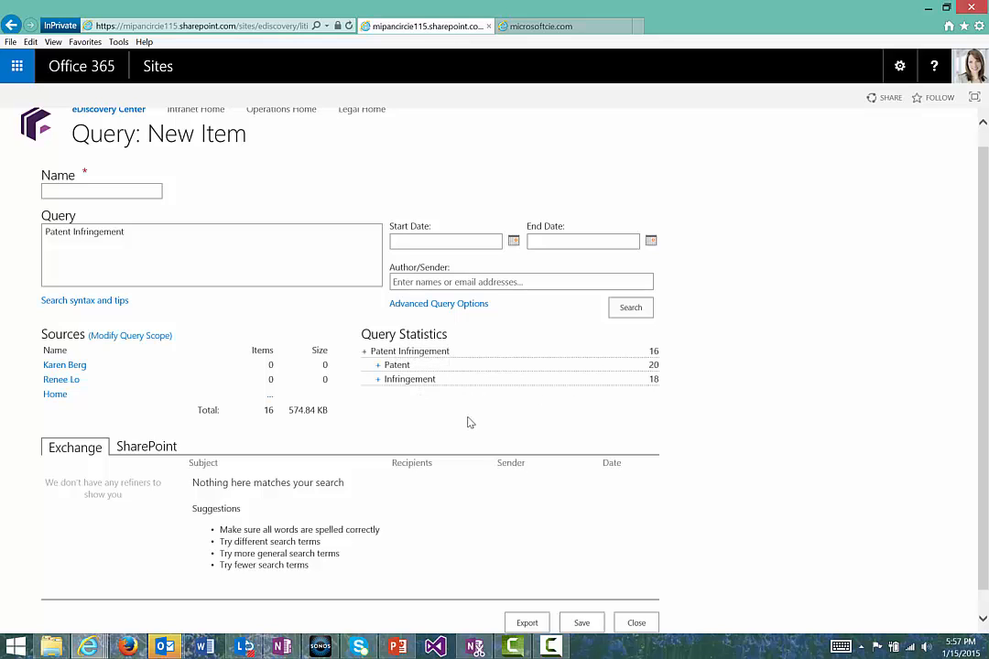
# - Show the query's SharePoint results and filter them by the docx file extension
pyautogui.click(165, 450)
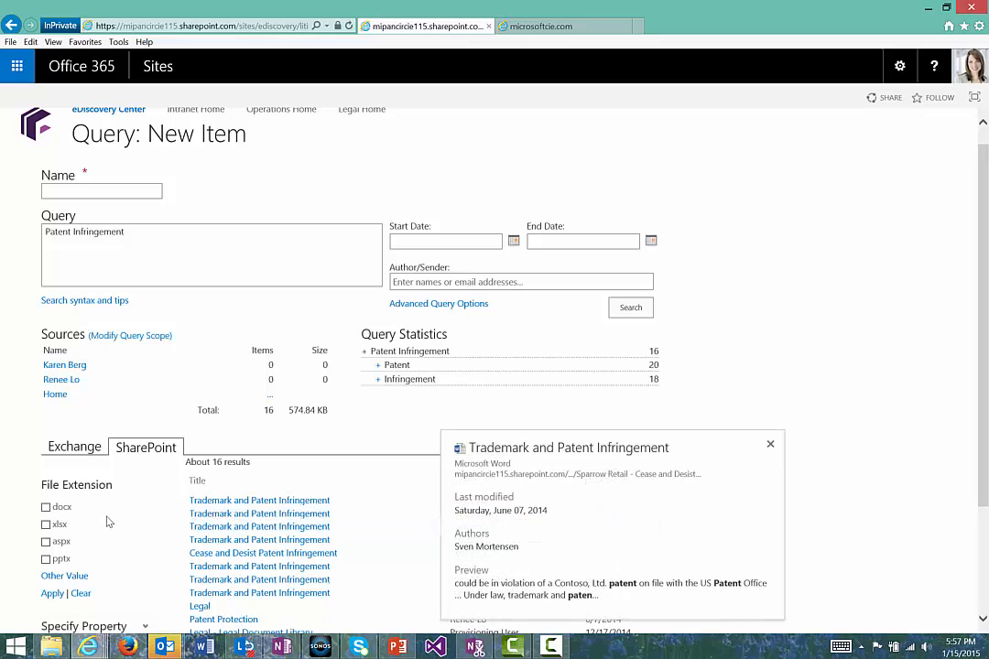
pyautogui.click(46, 507)
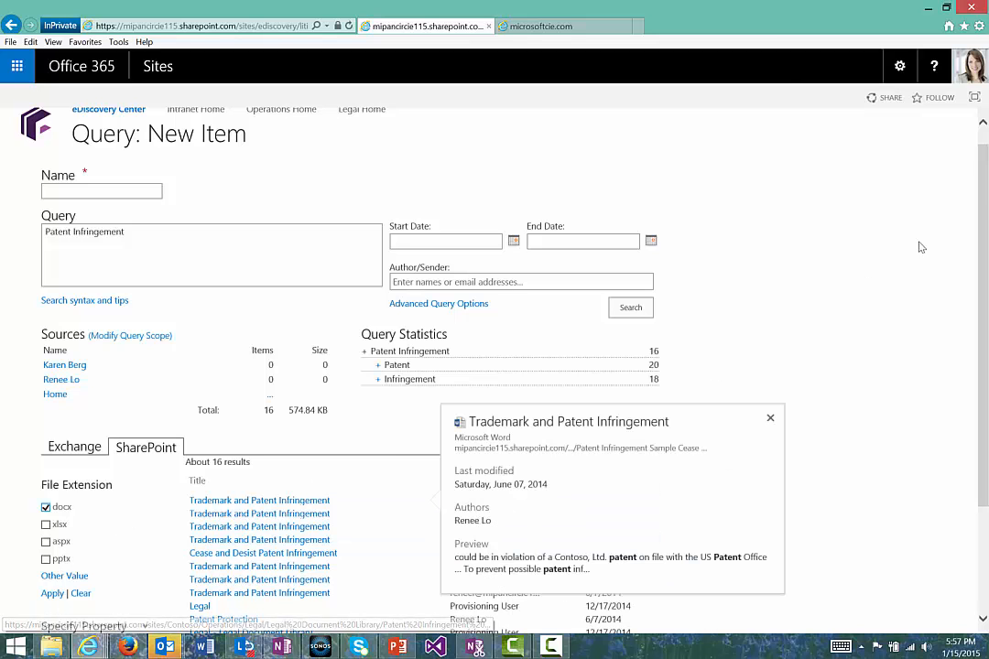
pyautogui.scroll(-1, 920, 248)
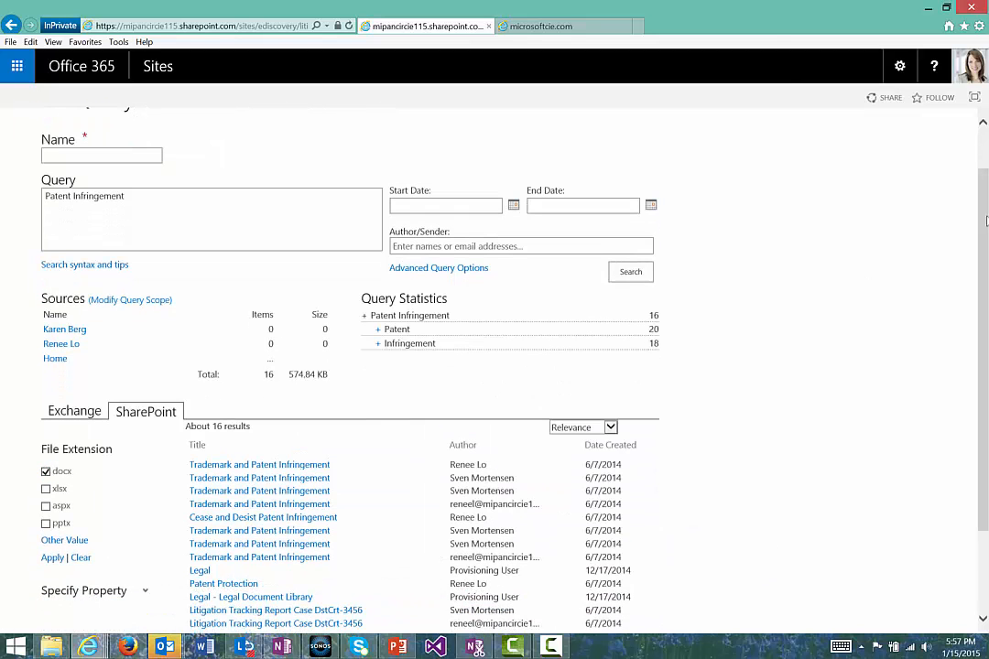
pyautogui.click(51, 558)
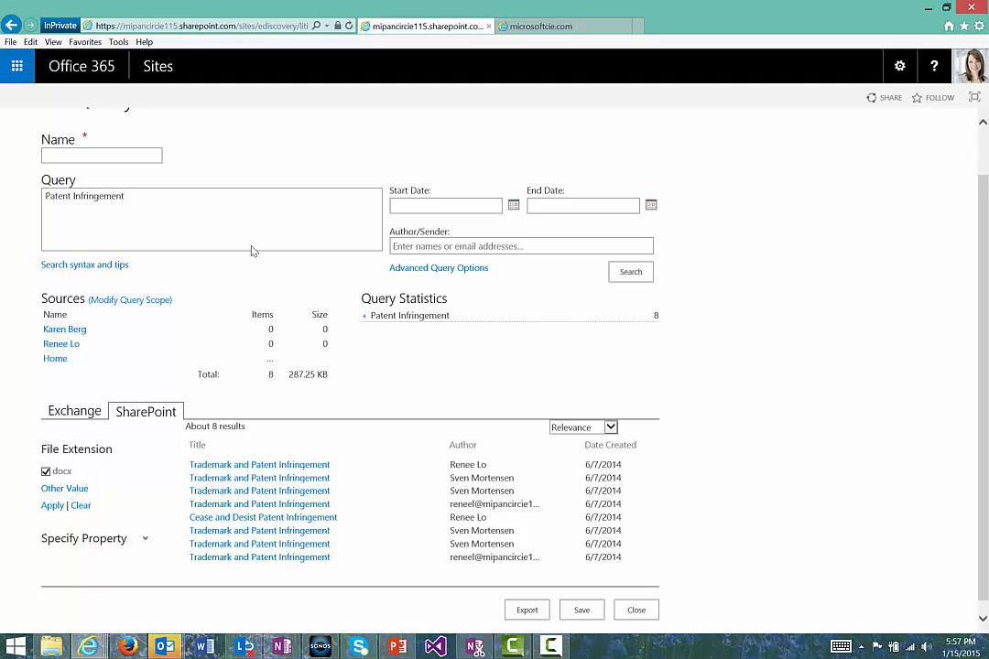
# - Refine the query text to "Patent Infringement NEAR(30) Contoso", run the search, and expand its query statistics
pyautogui.click(214, 197)
pyautogui.write('NEAR(30) CO')
pyautogui.press('BackSpace')
pyautogui.write('on to')
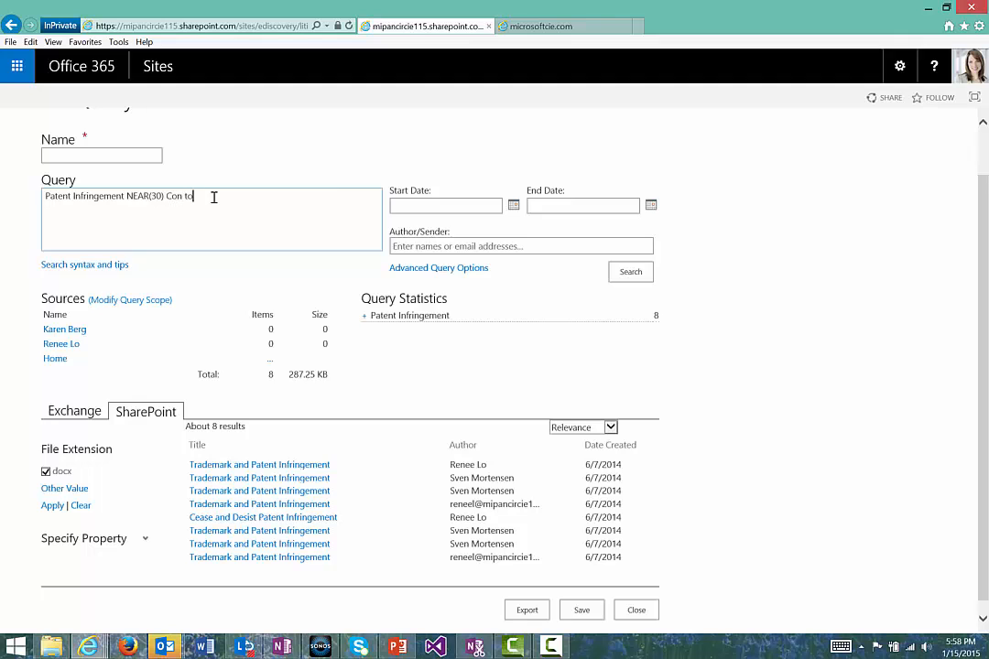
pyautogui.press('BackSpace')
pyautogui.press('BackSpace')
pyautogui.press('BackSpace')
pyautogui.write('tos')
pyautogui.write('o')
pyautogui.click(630, 271)
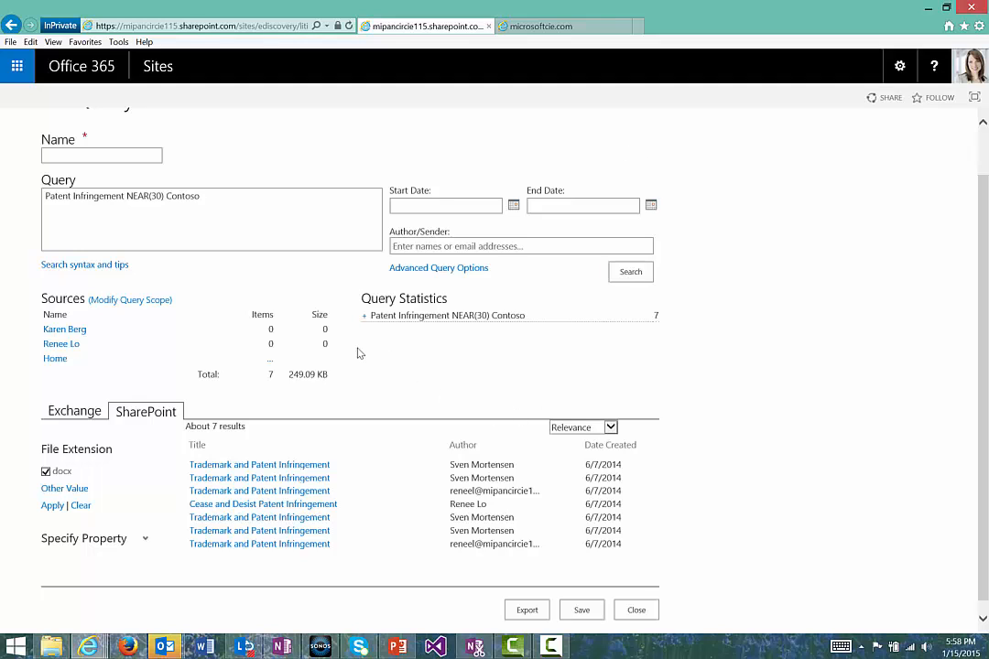
pyautogui.click(364, 315)
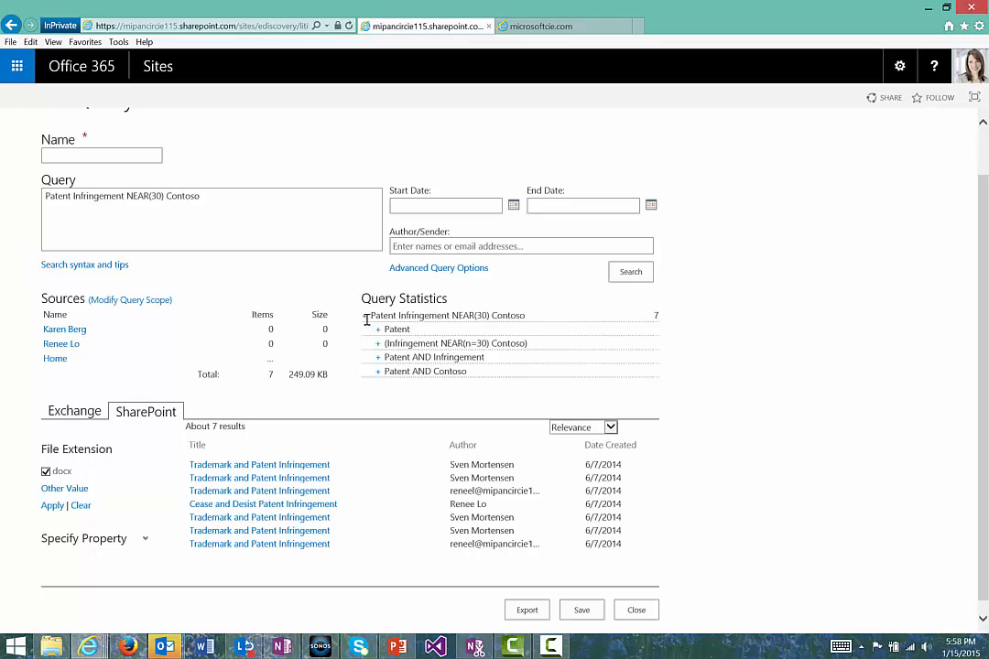